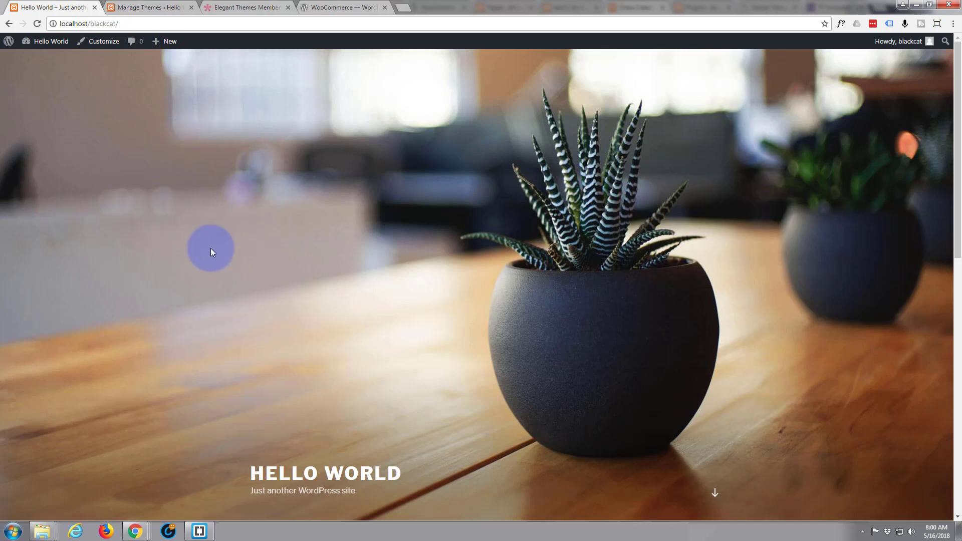
Switch to the Manage Themes tab, where Twenty Seventeen 1.5 is the current theme.
scroll(211, 247, down, 2)
scroll(212, 246, up, 2)
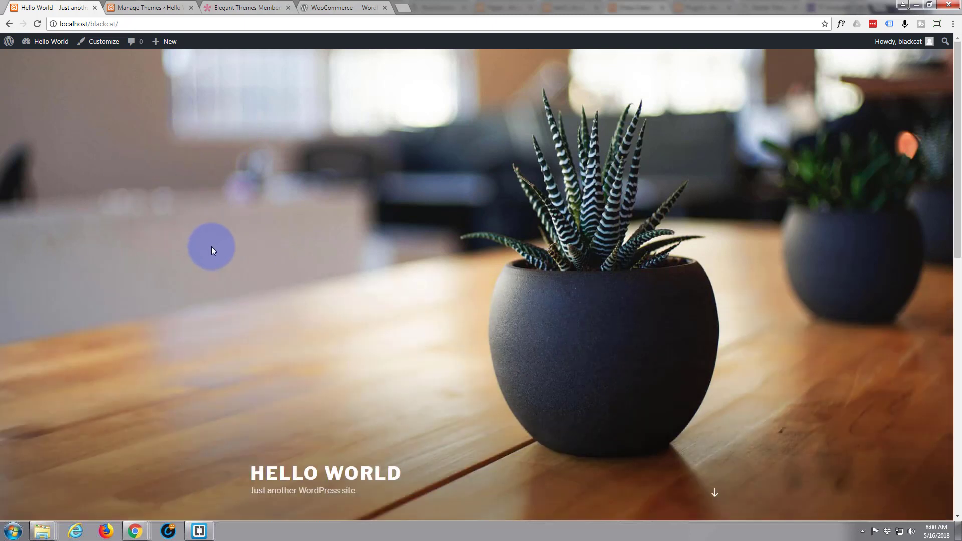
click(148, 7)
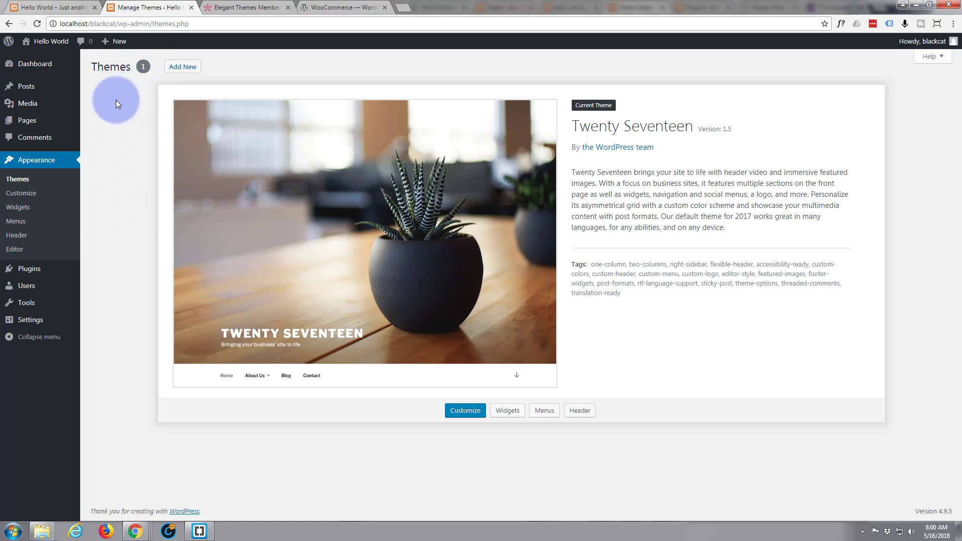
Switch to the Elegant Themes Members Area and scroll through its cards.
click(259, 8)
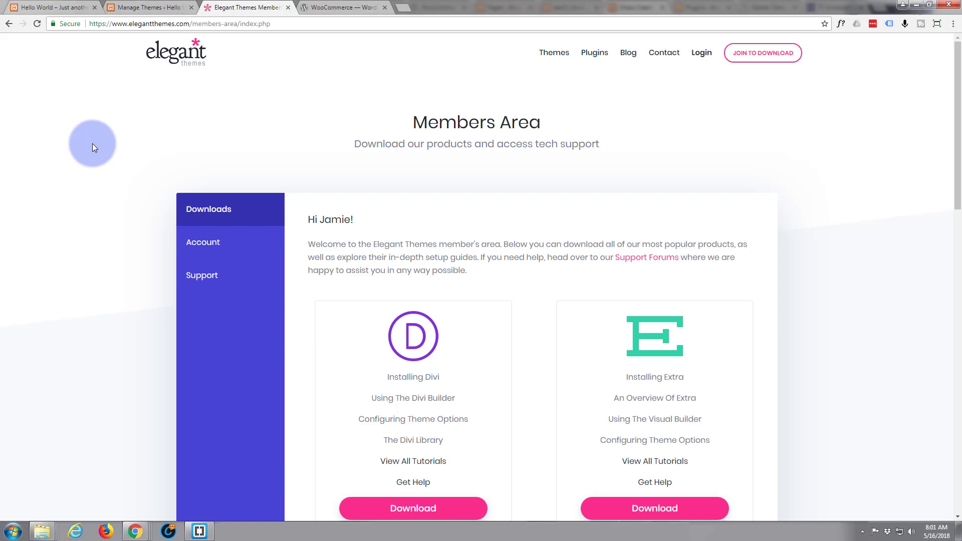
scroll(92, 144, down, 3)
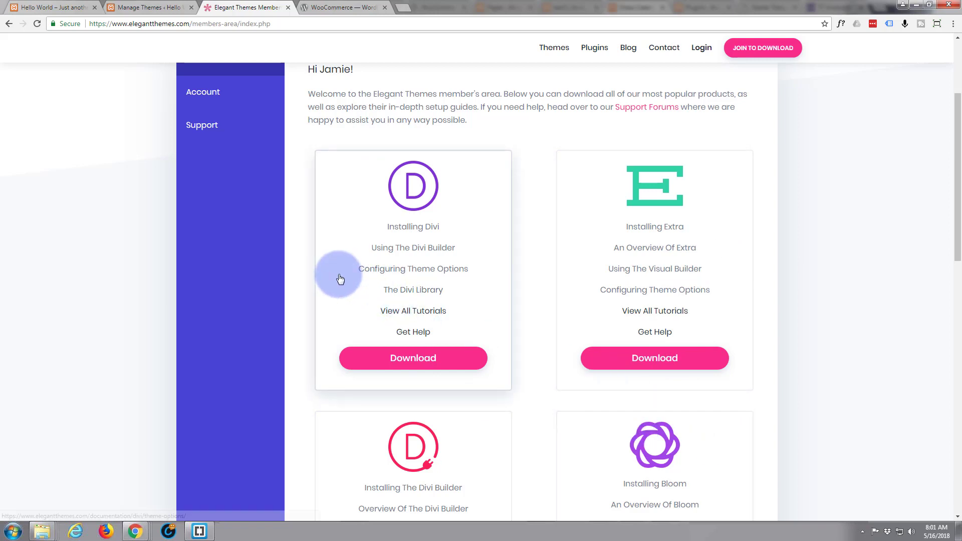
scroll(118, 279, up, 1)
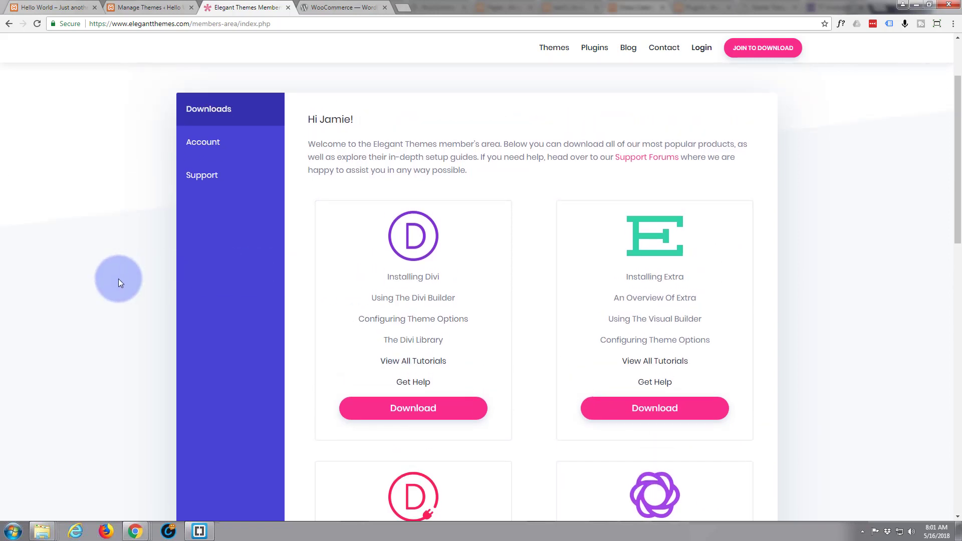
Browse the Premium WordPress Plugins page: Divi Builder, Bloom and Monarch.
click(597, 50)
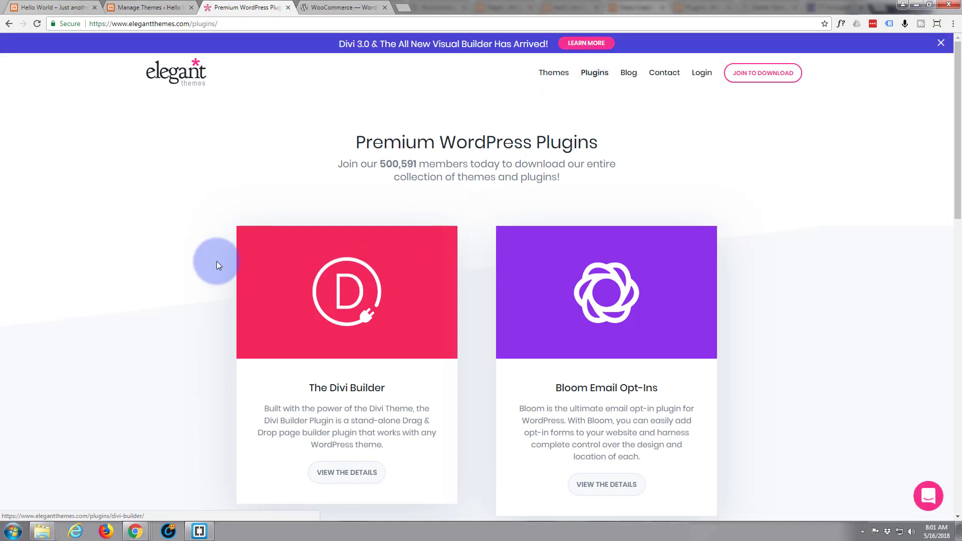
scroll(215, 261, down, 1)
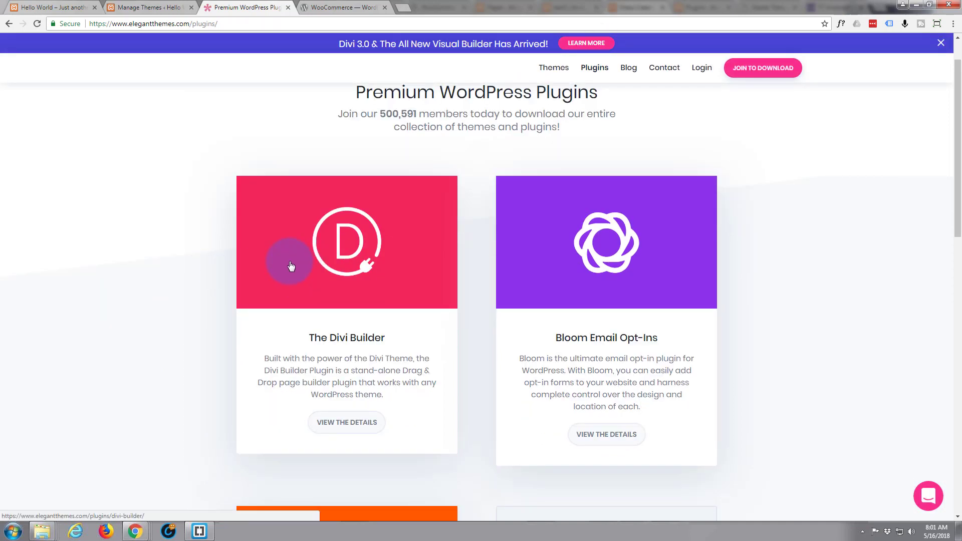
scroll(292, 264, down, 4)
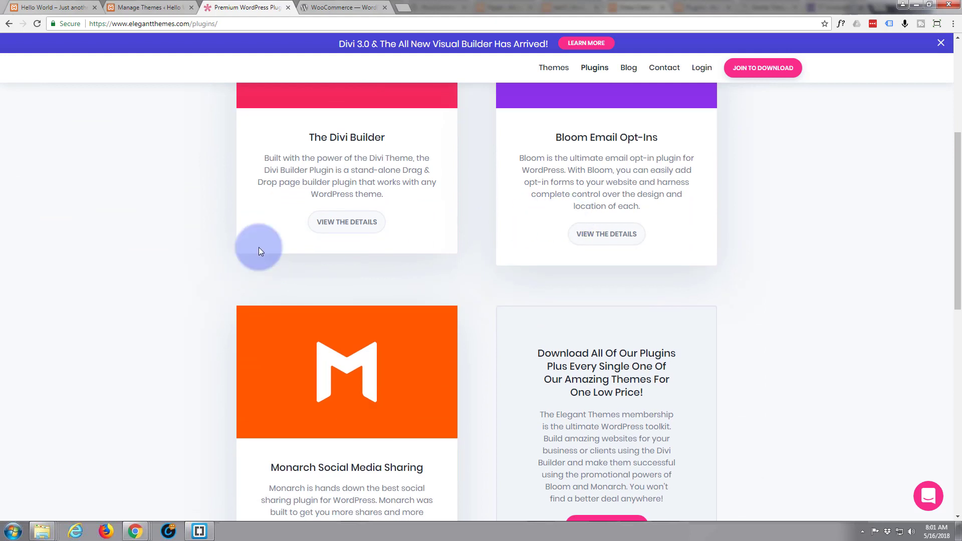
scroll(311, 279, down, 2)
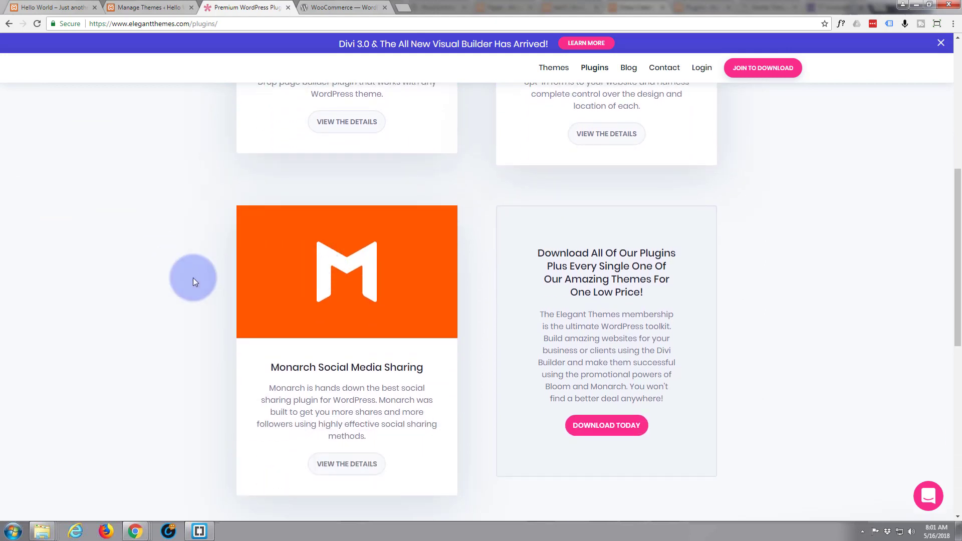
scroll(177, 279, up, 2)
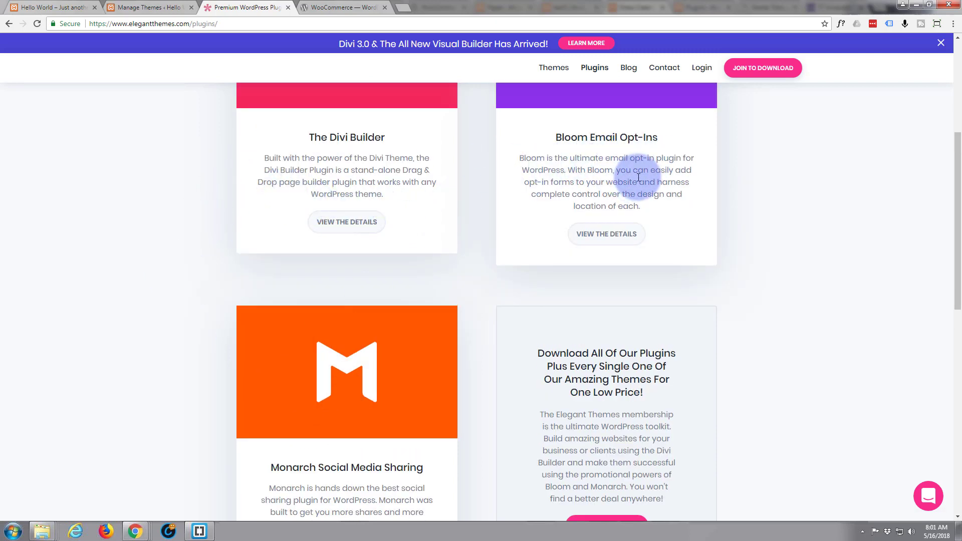
scroll(166, 268, up, 5)
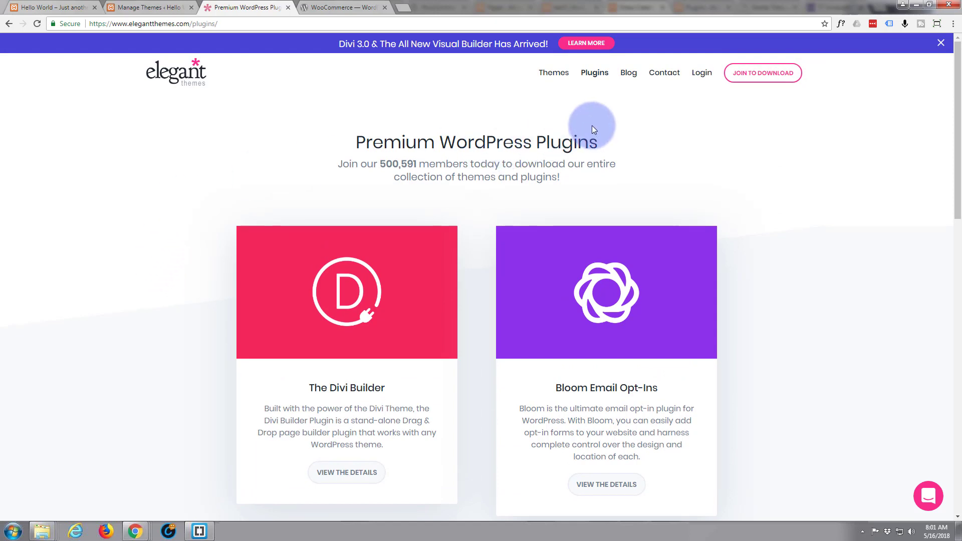
Download the Divi theme zip from the Elegant Themes Members Area.
click(554, 73)
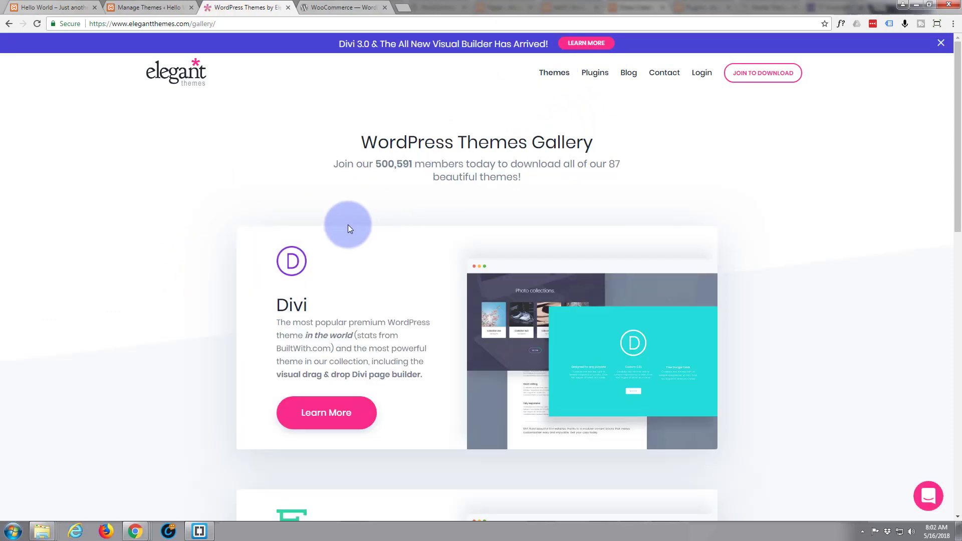
click(702, 72)
scroll(76, 123, down, 4)
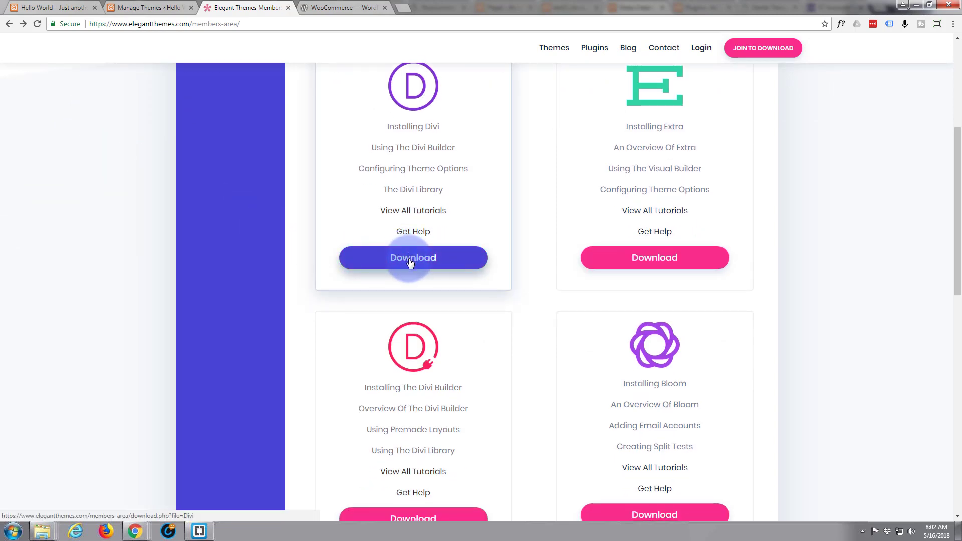
click(410, 261)
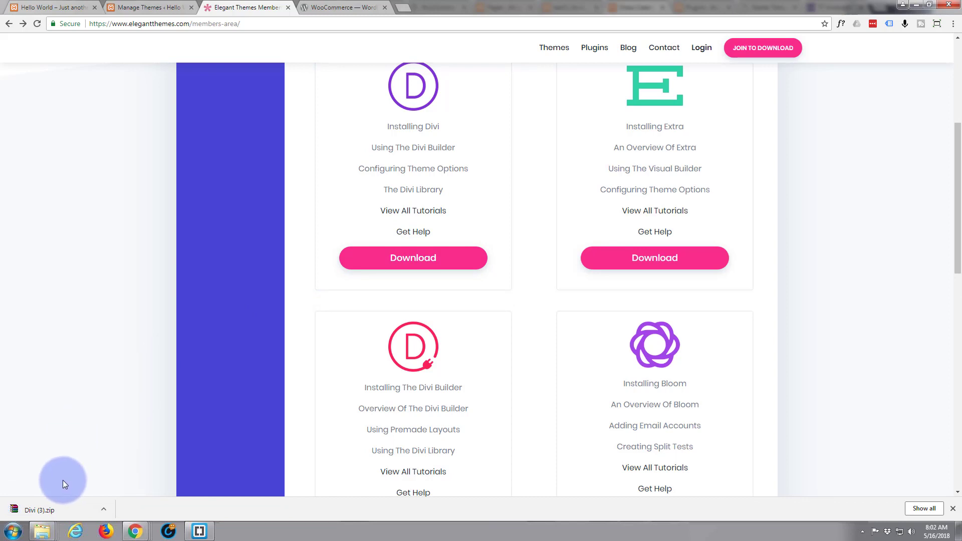
Download the Divi Builder plugin zip from its Members Area card.
scroll(91, 366, up, 2)
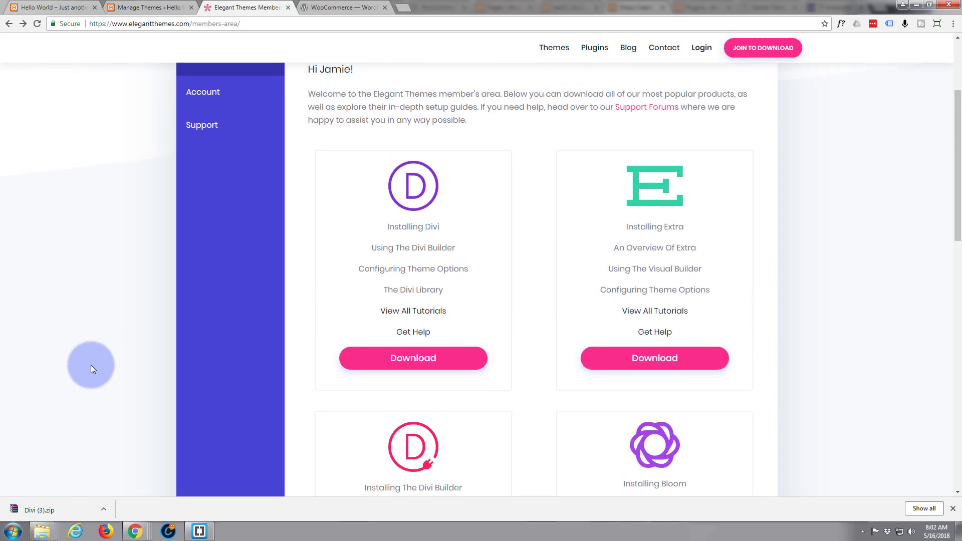
scroll(91, 365, up, 3)
scroll(131, 351, down, 2)
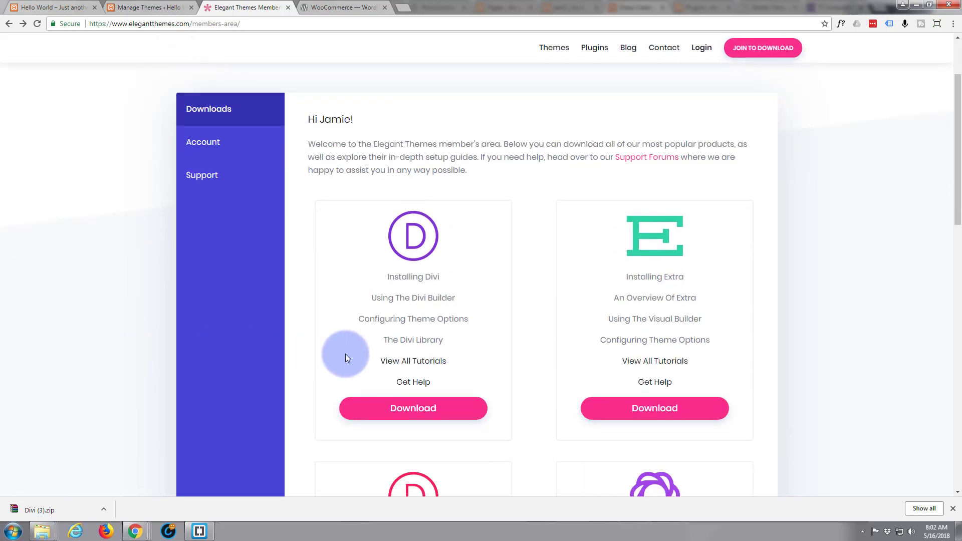
scroll(189, 365, down, 5)
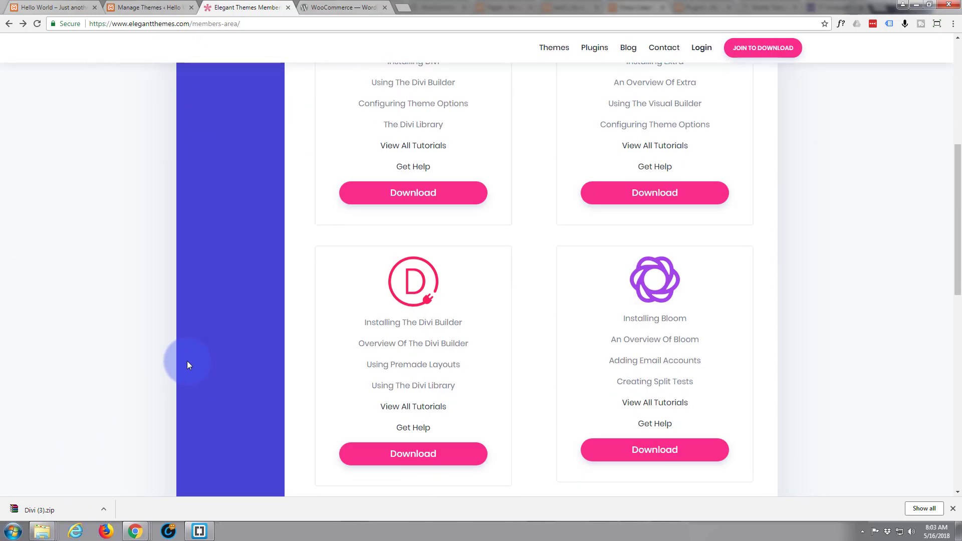
scroll(187, 365, down, 12)
scroll(184, 364, up, 4)
scroll(184, 364, up, 5)
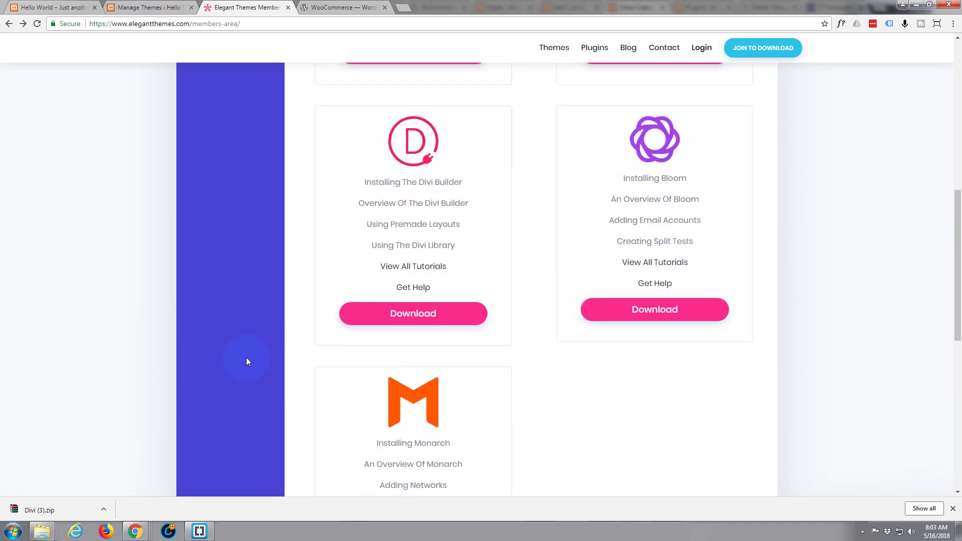
click(414, 316)
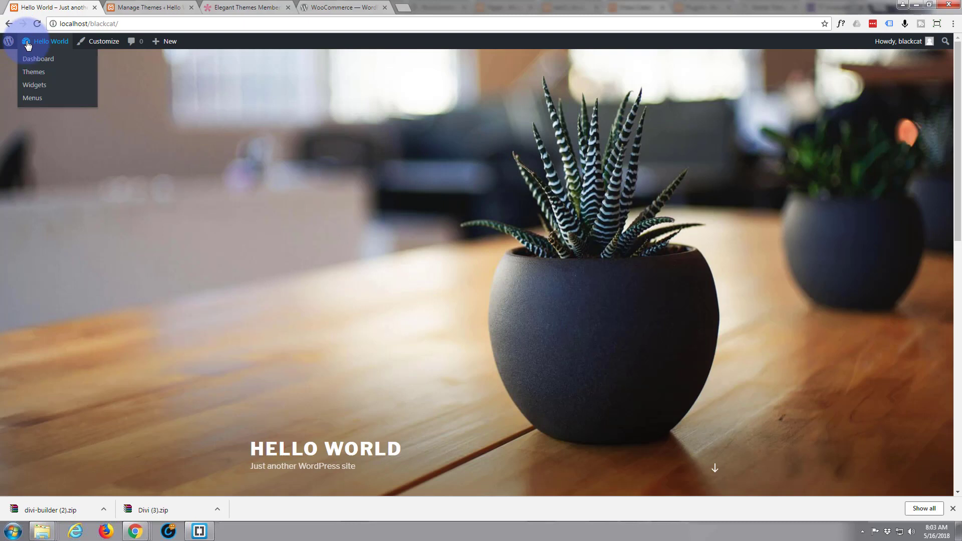
Go from the Dashboard to Appearance > Themes > Add New.
click(29, 59)
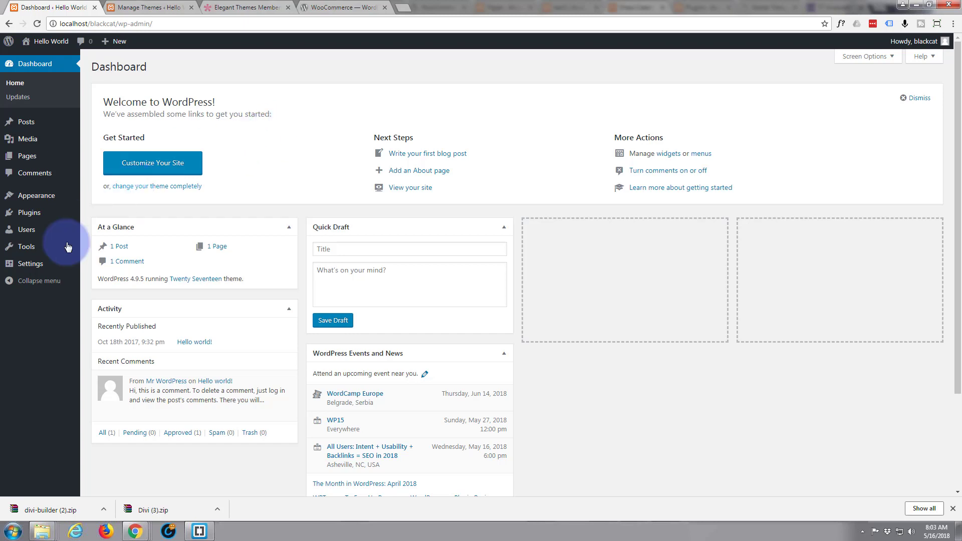
mouse_move(54, 244)
mouse_move(43, 196)
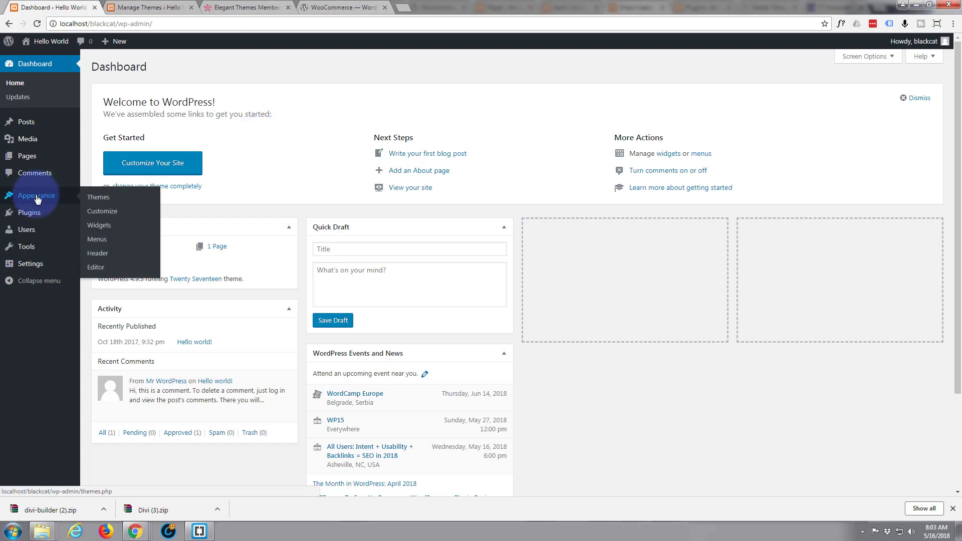
click(104, 199)
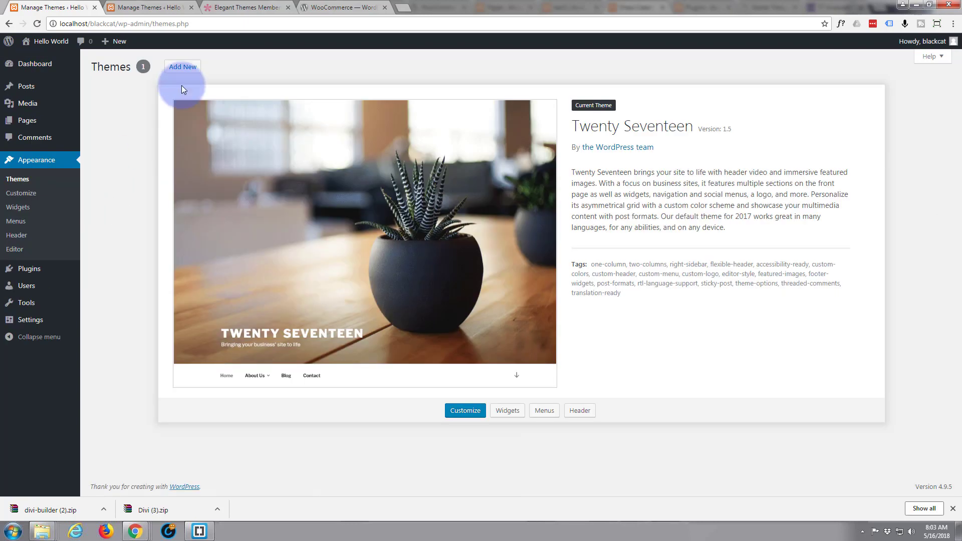
click(187, 70)
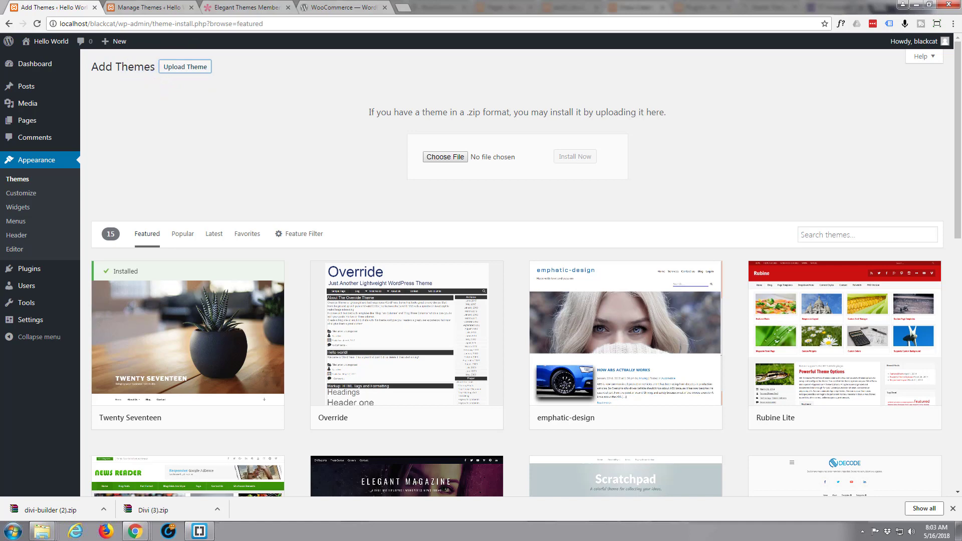
Choose Divi.zip as the file in the Upload Theme form.
drag(348, 124, 522, 124)
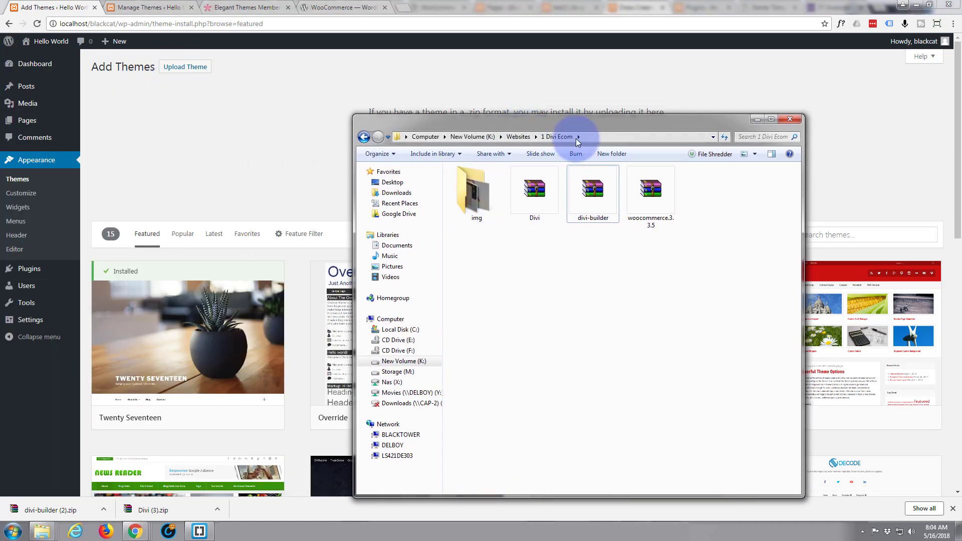
click(535, 194)
click(594, 194)
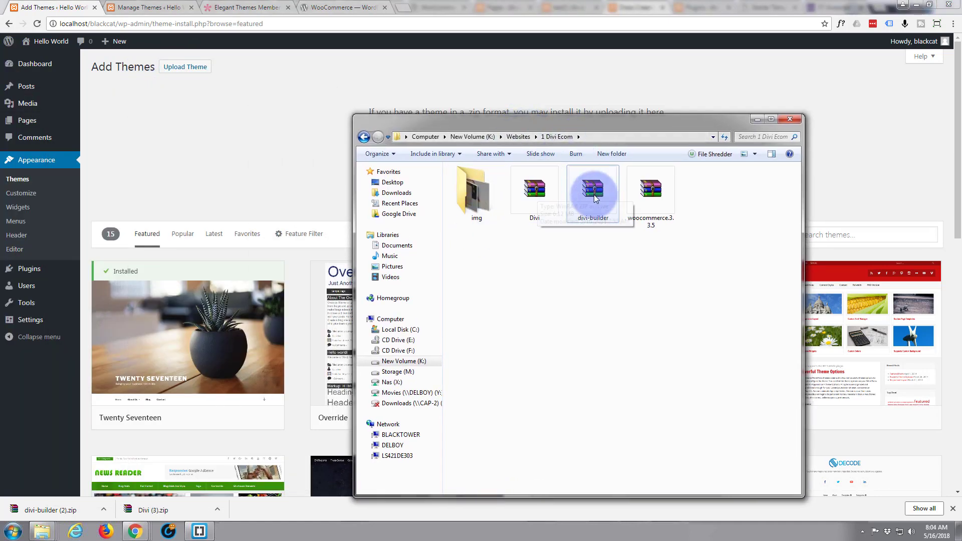
click(654, 189)
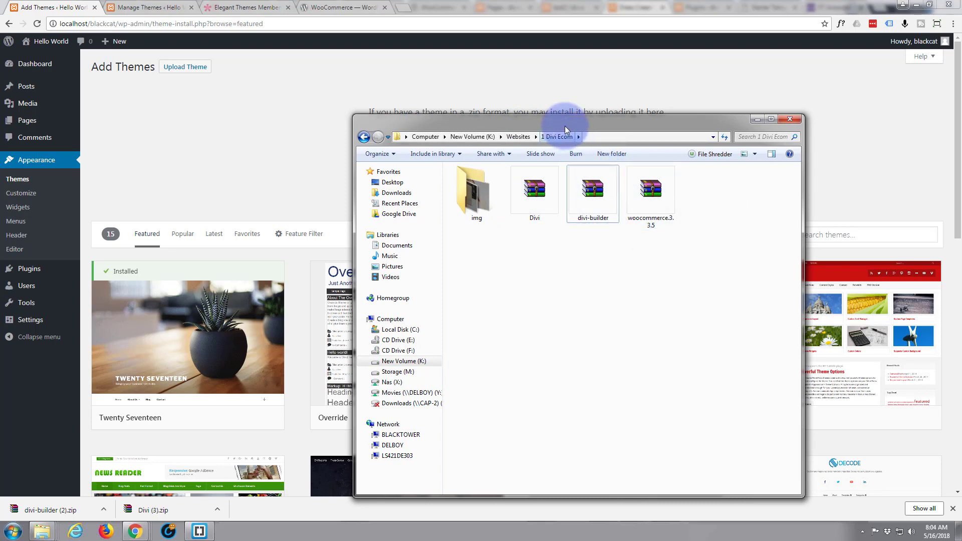
drag(546, 120, 477, 155)
click(678, 210)
click(696, 144)
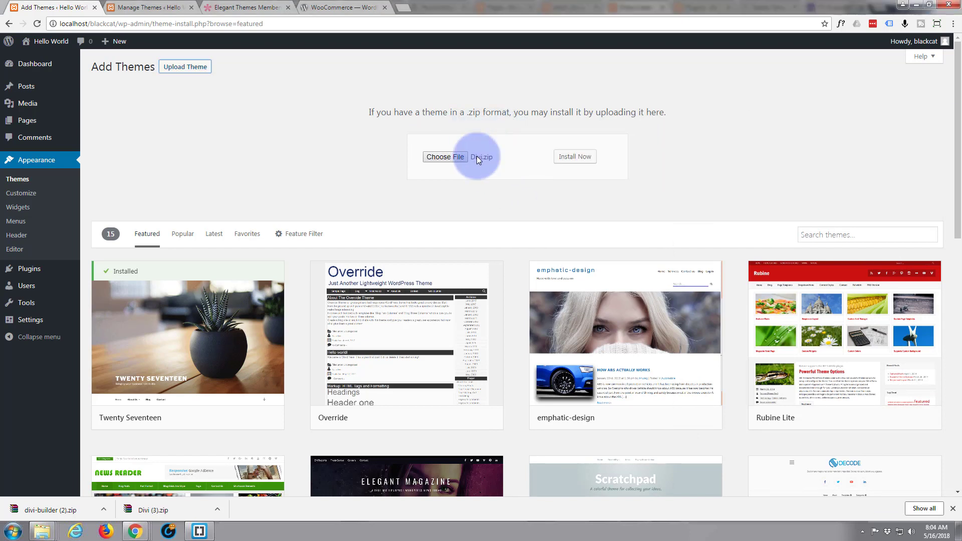
Install the Divi theme from Divi.zip, then toggle select-all on the empty Installed Plugins list.
click(584, 158)
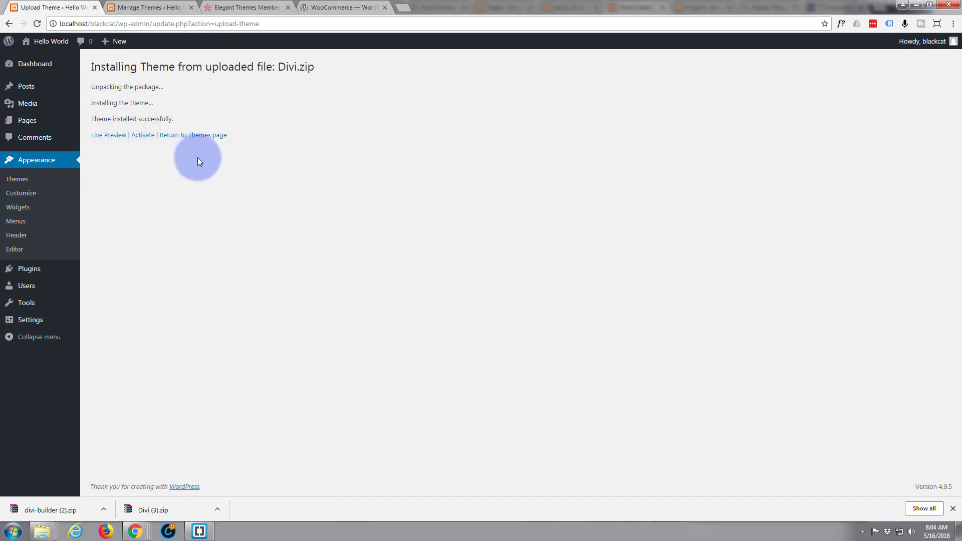
mouse_move(26, 273)
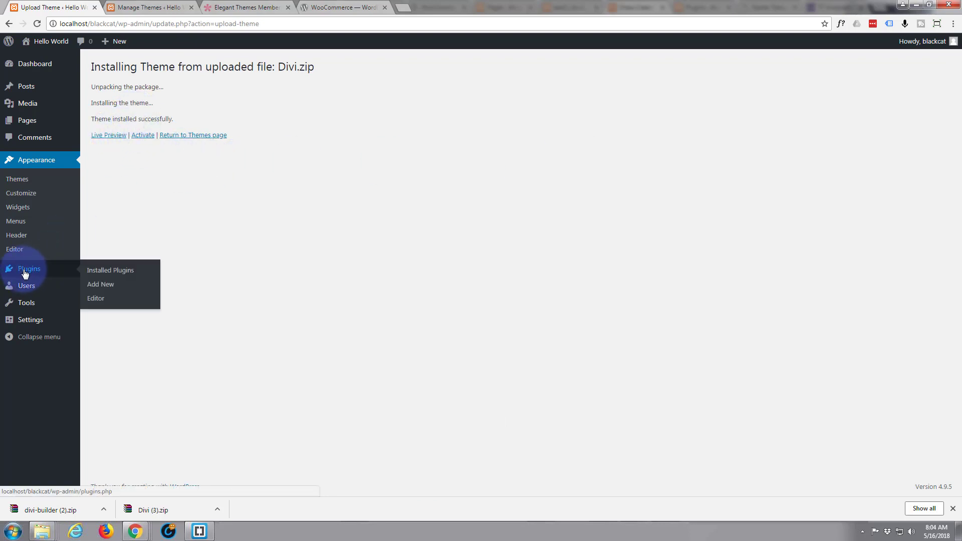
click(24, 273)
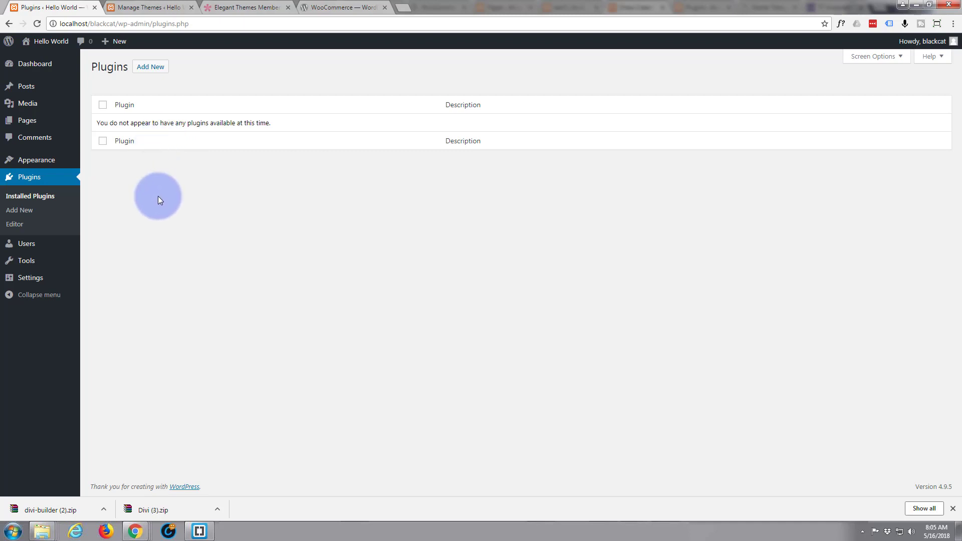
click(103, 105)
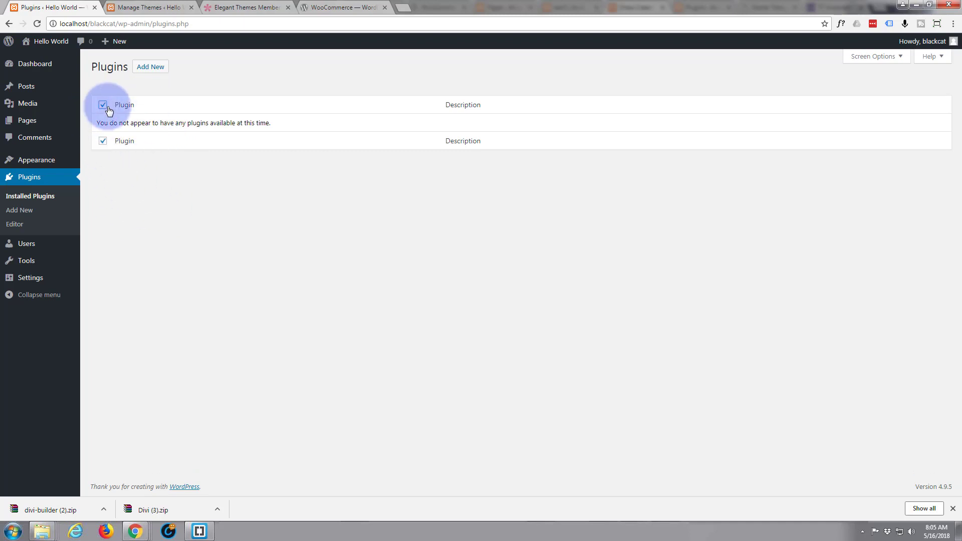
click(103, 105)
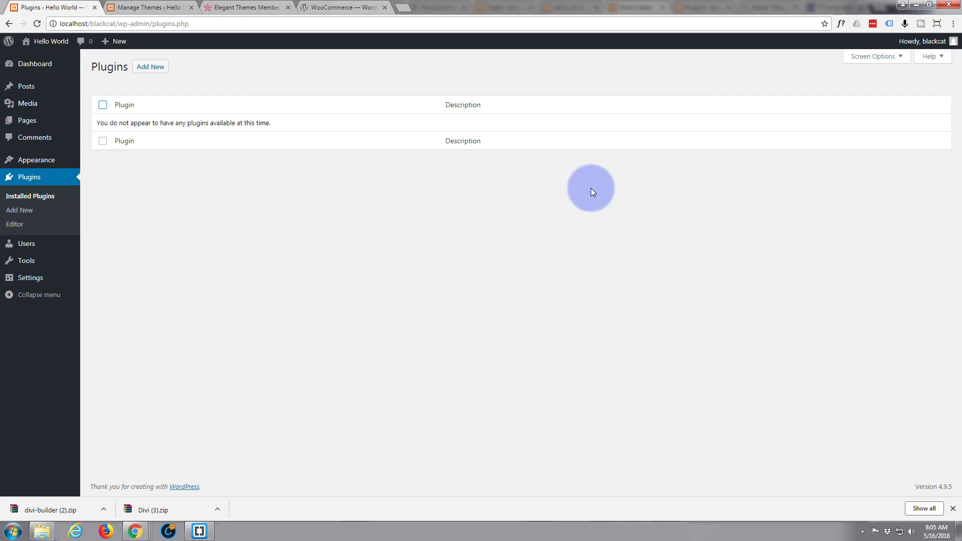
Upload divi-builder.zip via Add New > Upload Plugin, install it and activate Divi Builder 2.2.2.
click(157, 69)
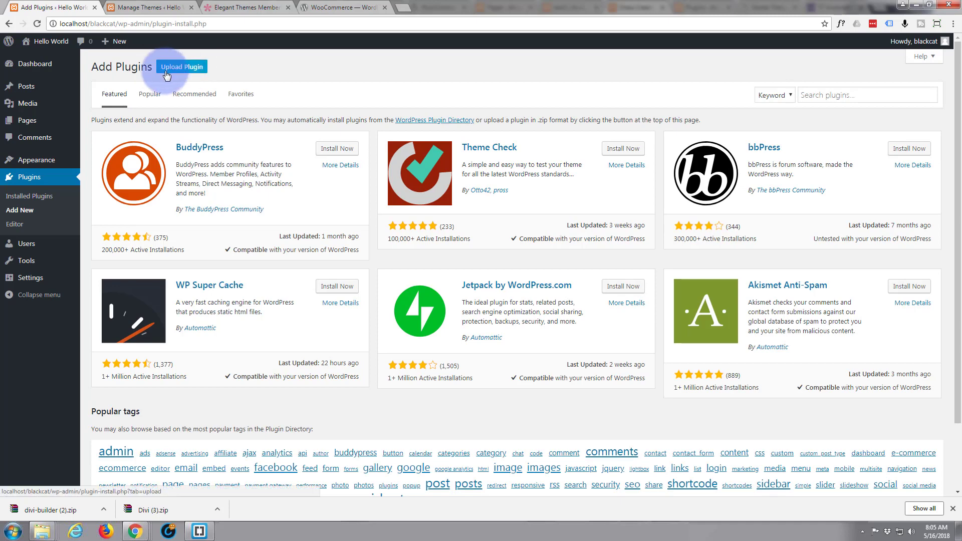
click(187, 69)
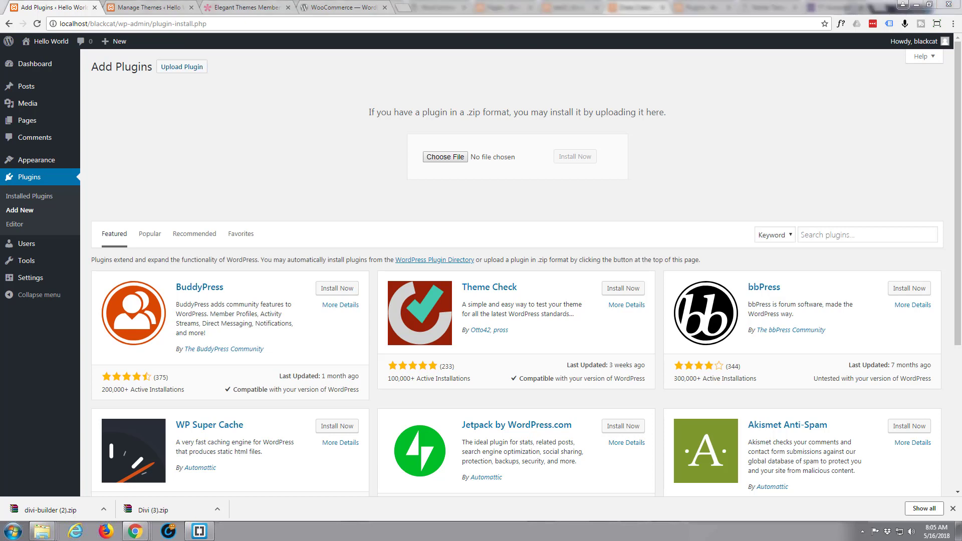
drag(688, 213, 481, 159)
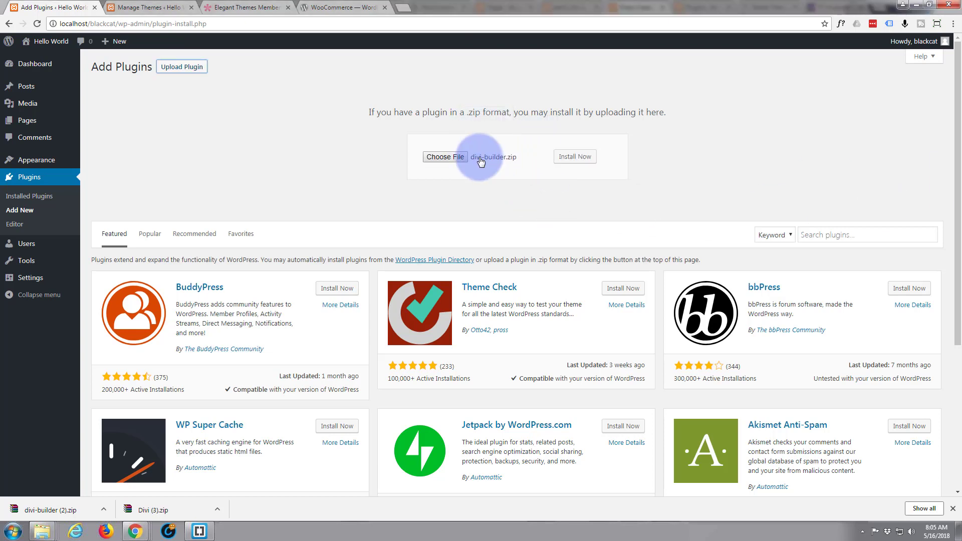
click(583, 158)
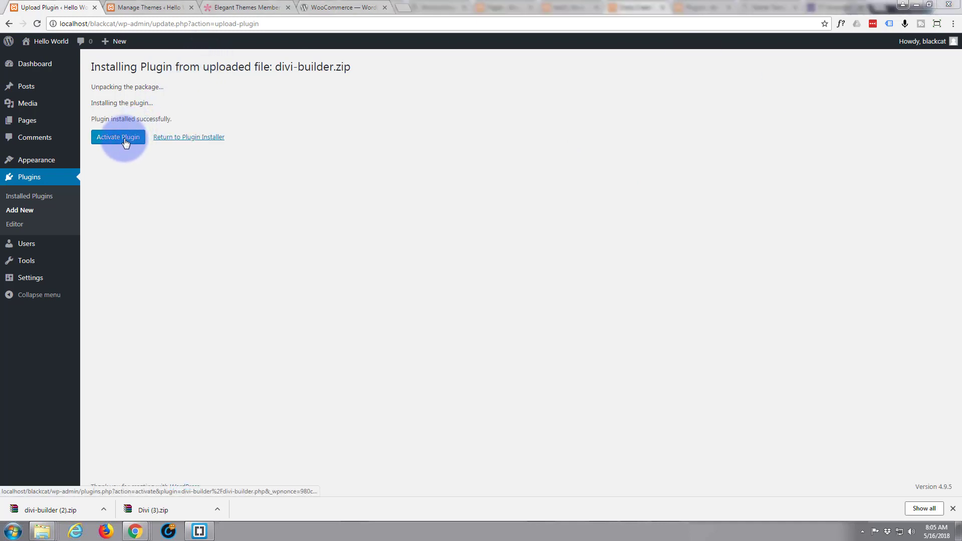
click(124, 140)
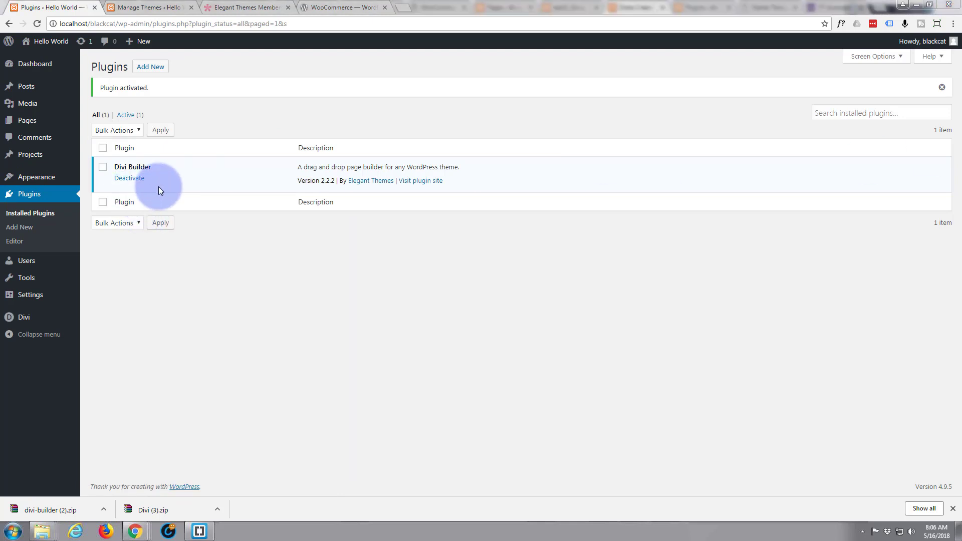
mouse_move(43, 175)
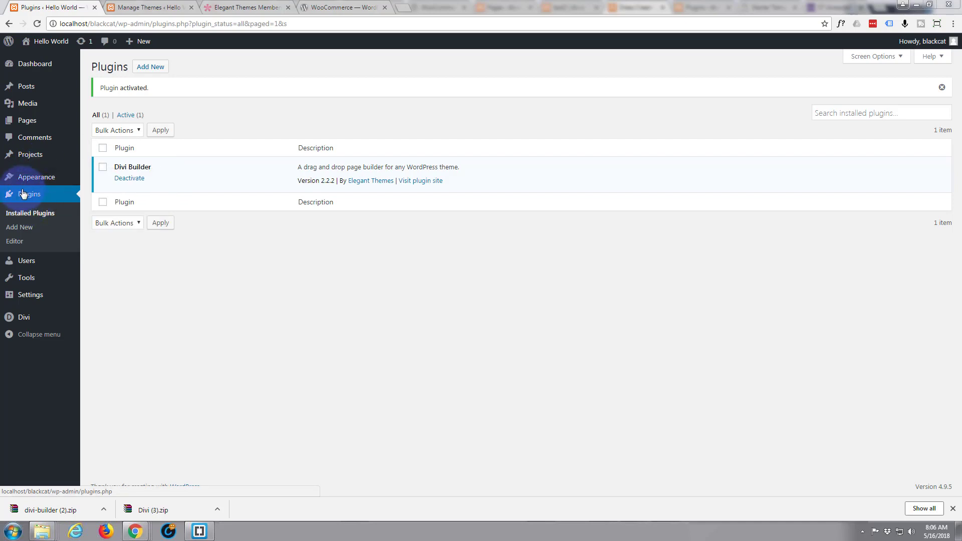
Update the Divi theme on Appearance > Themes and activate it, leaving Twenty Seventeen inactive.
click(32, 180)
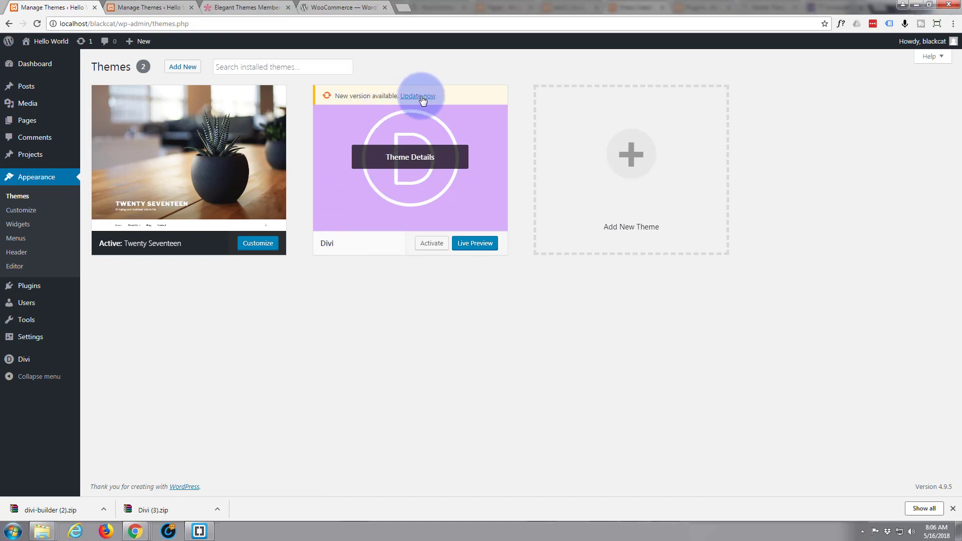
click(429, 97)
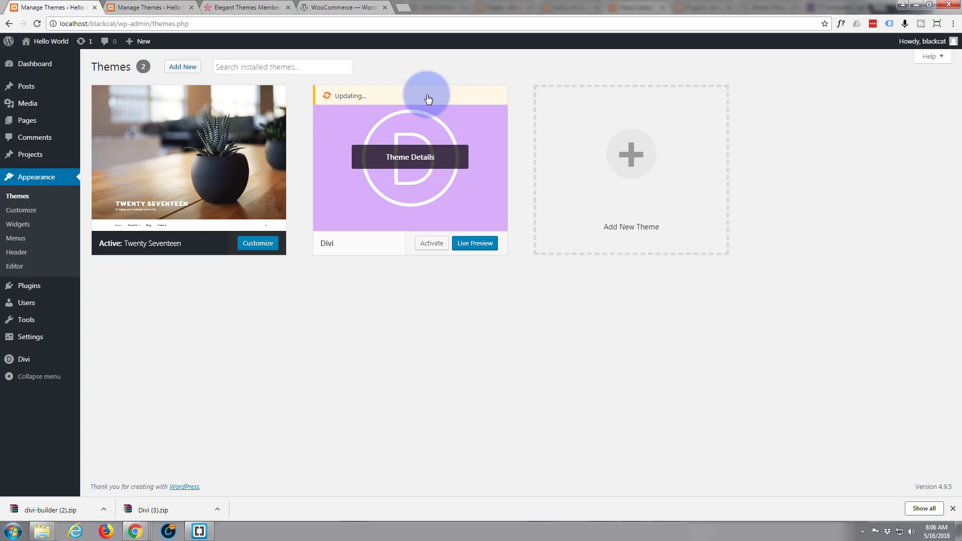
mouse_move(379, 131)
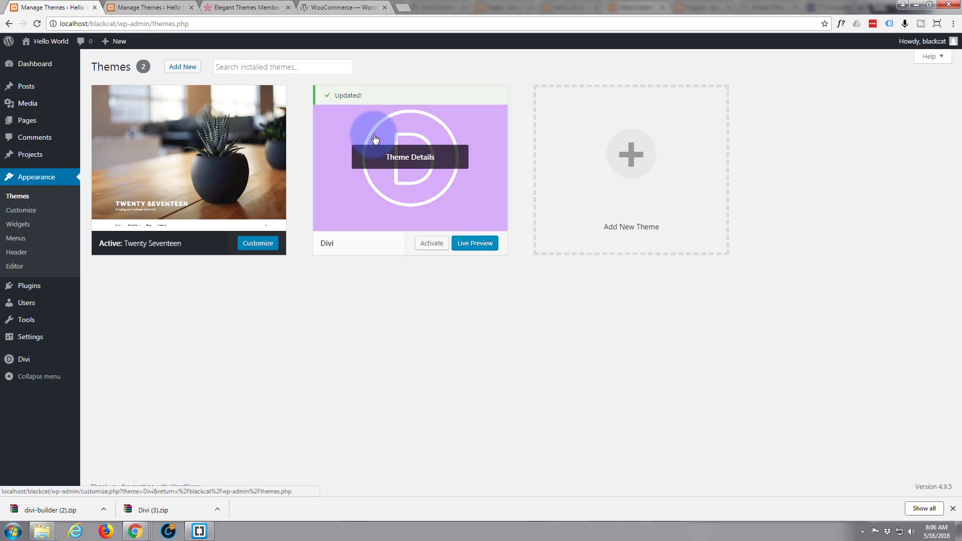
click(431, 243)
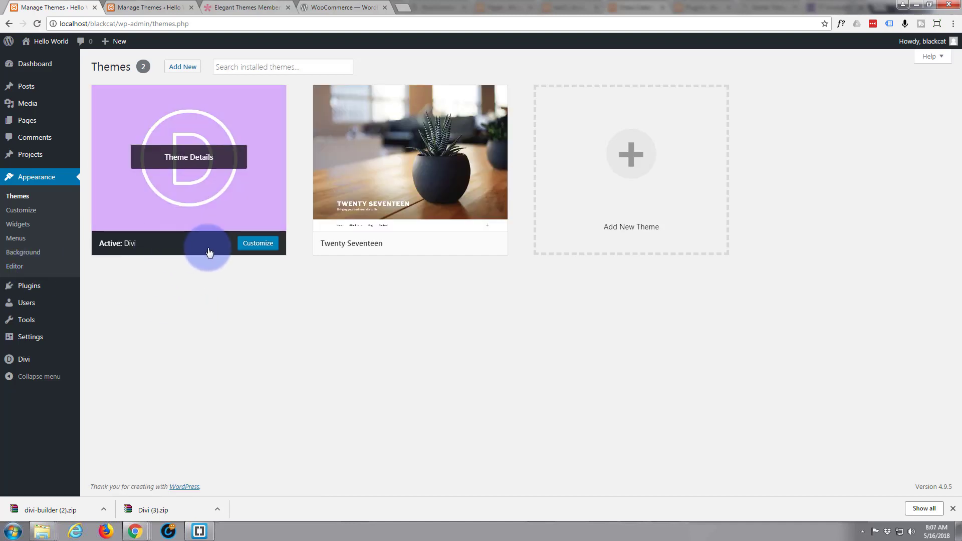
mouse_move(408, 239)
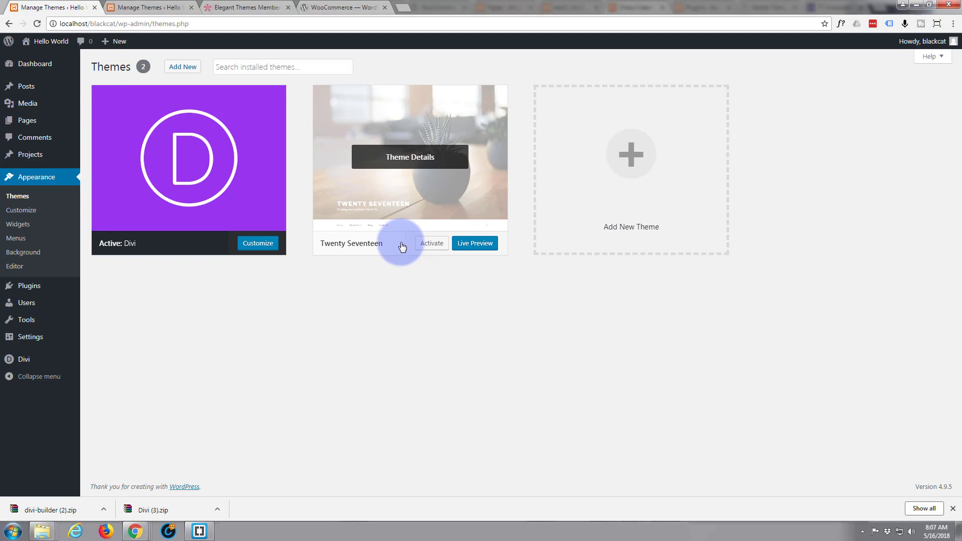
Delete the Twenty Seventeen theme from its details overlay, leaving only Divi 3.2.2.
click(468, 207)
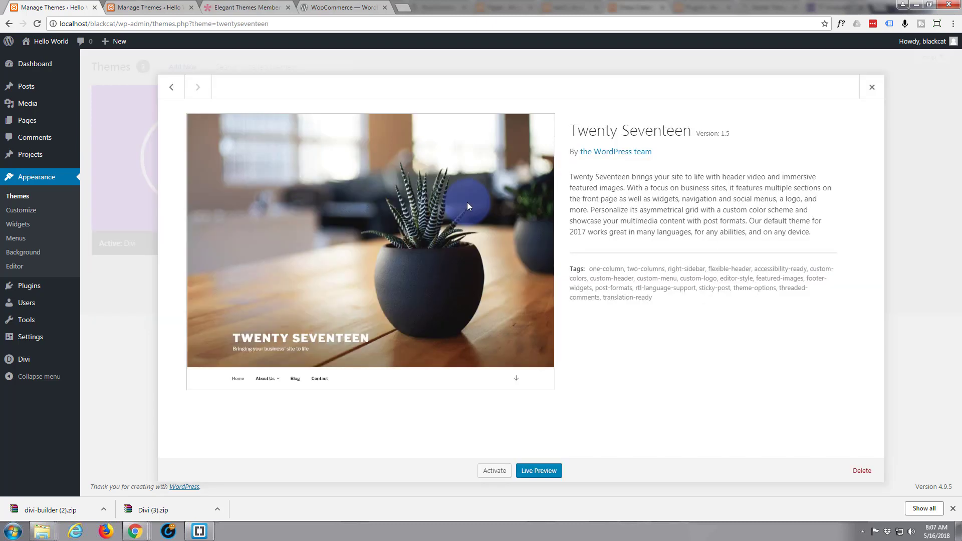
click(862, 474)
click(526, 99)
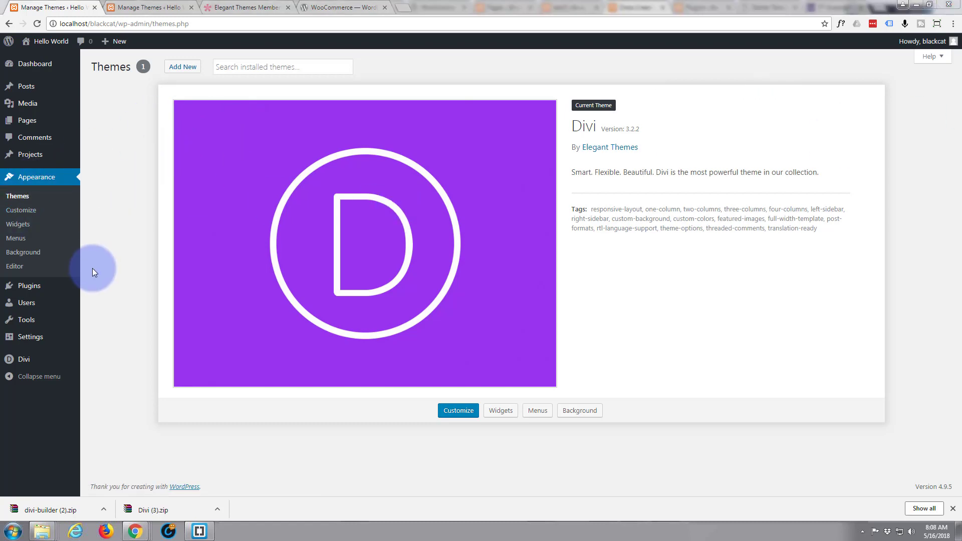
Enter the Elegant Themes username and API key on Divi Theme Options' Updates tab and save.
click(23, 361)
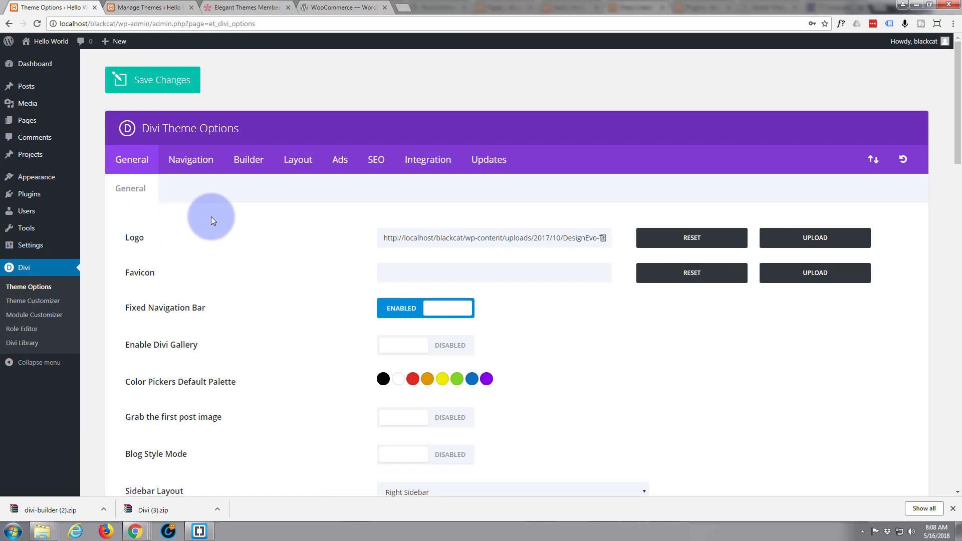
click(484, 160)
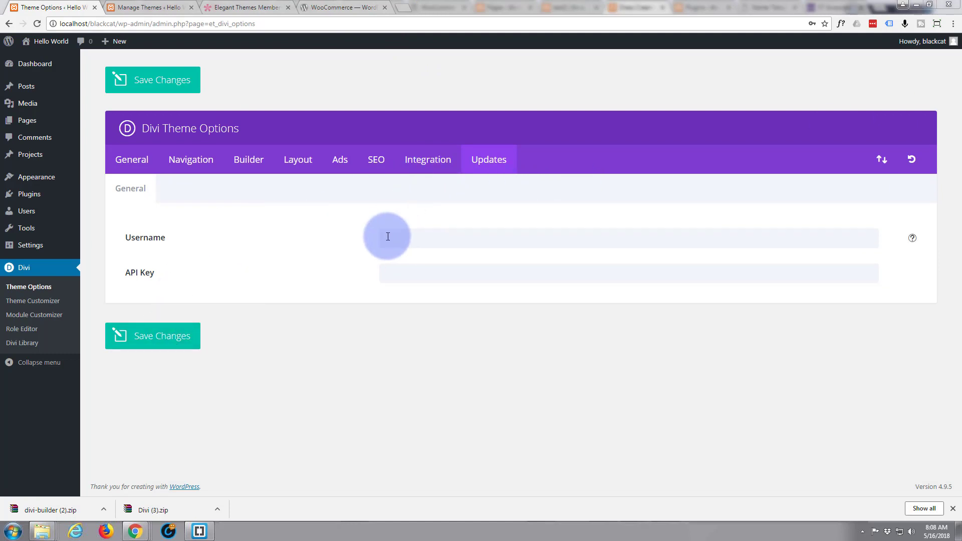
key(ctrl+alt+a)
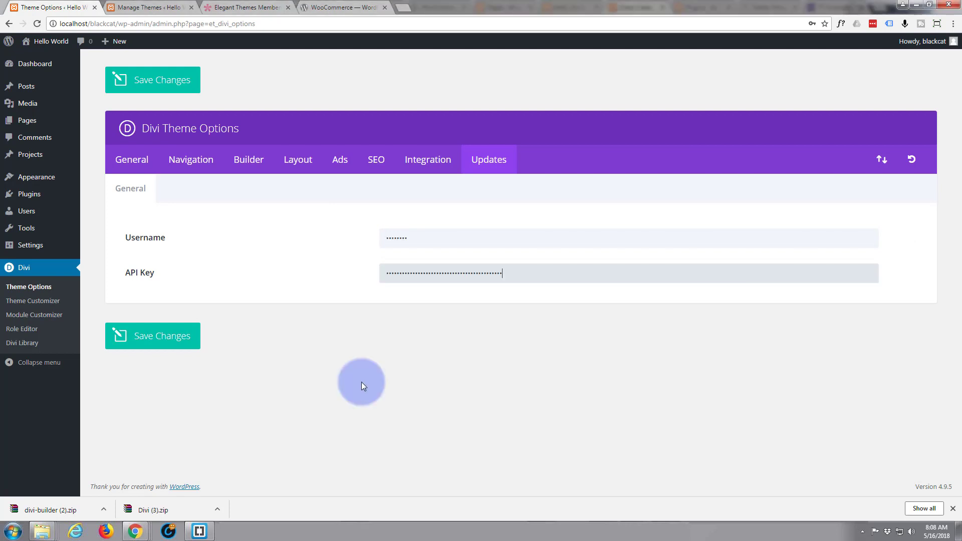
click(159, 341)
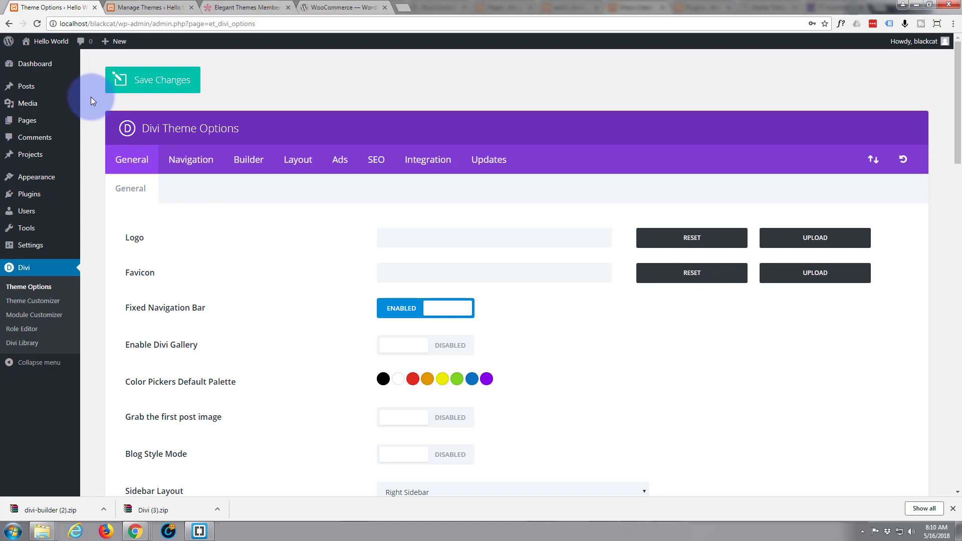
Download the WooCommerce 3.3.5 zip from WordPress.org and return to Divi Theme Options.
click(349, 9)
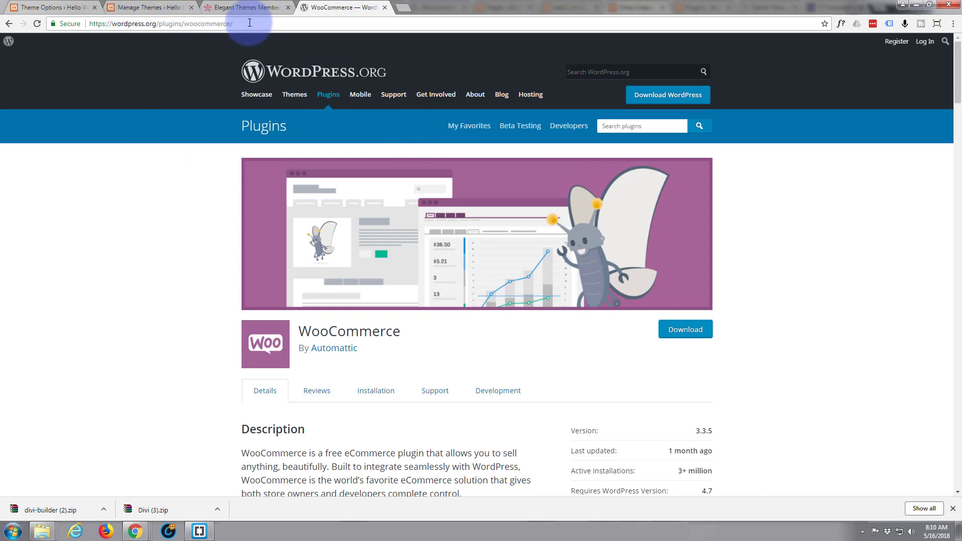
click(685, 331)
click(59, 512)
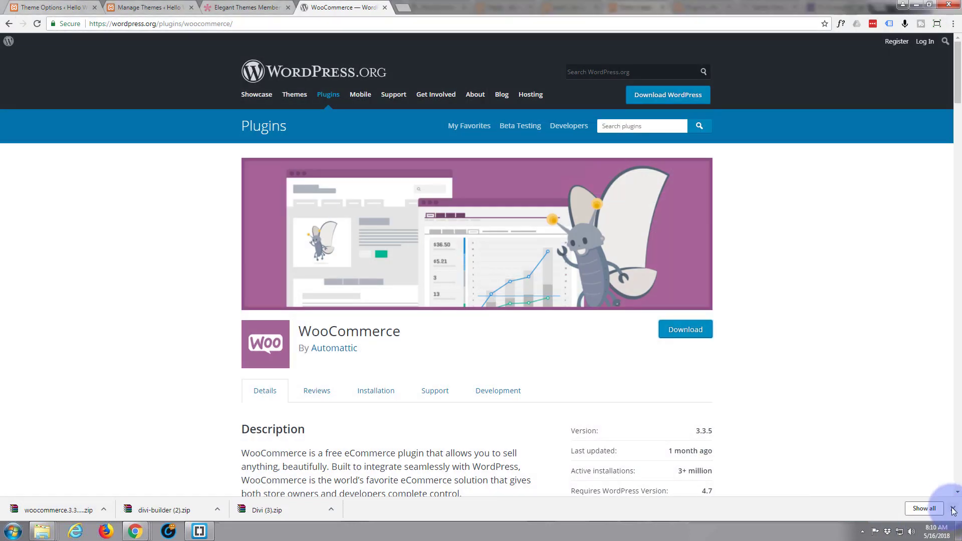
click(954, 509)
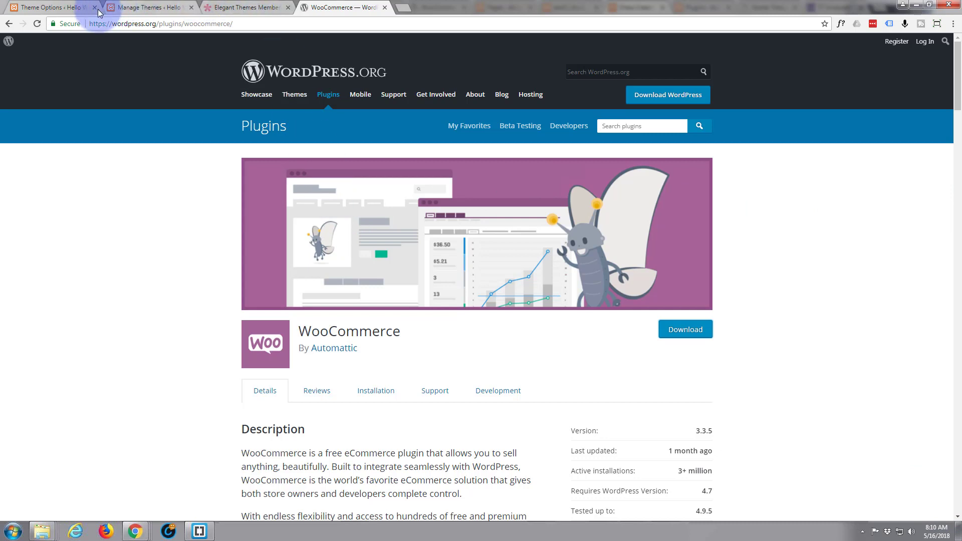
click(63, 9)
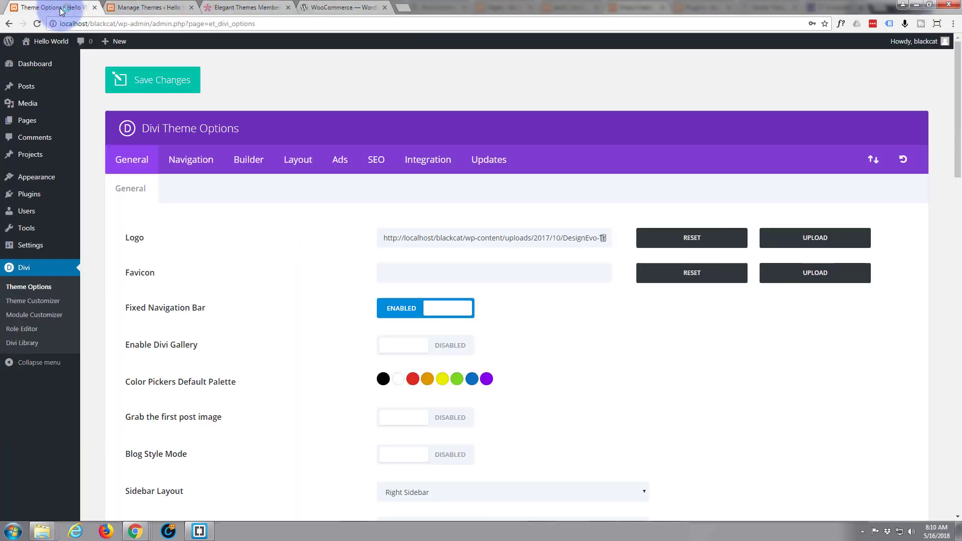
Upload woocommerce.3.3.5.zip on the Add Plugins page and install it.
click(28, 194)
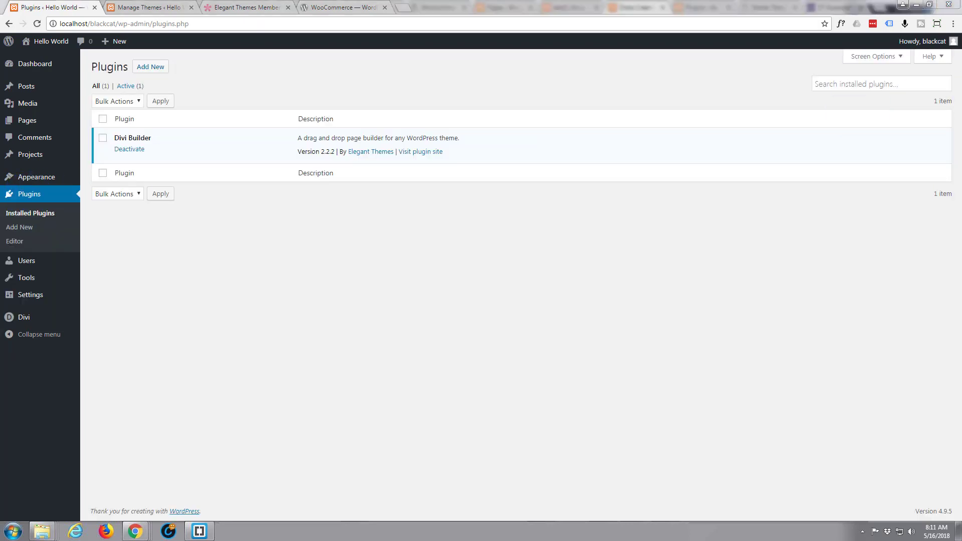
drag(961, 120, 559, 124)
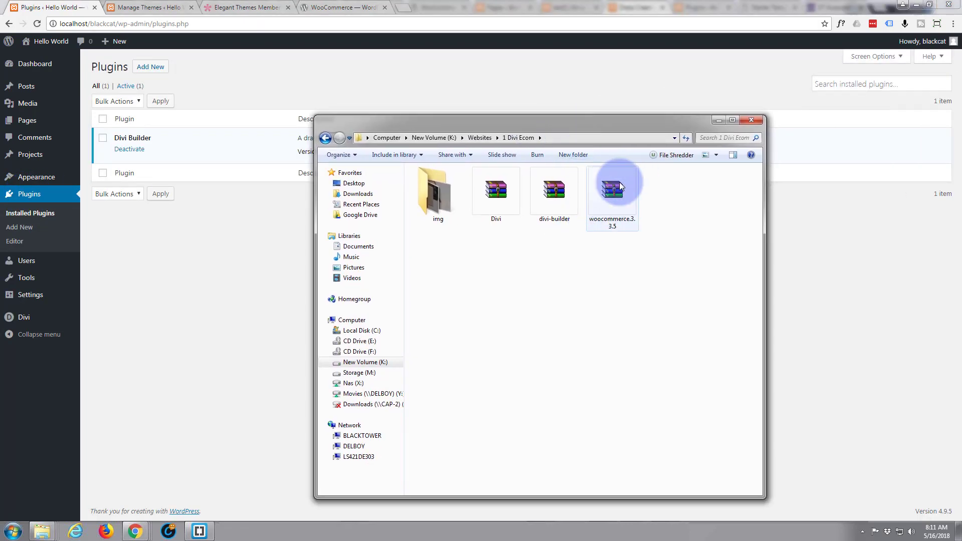
drag(608, 125, 961, 113)
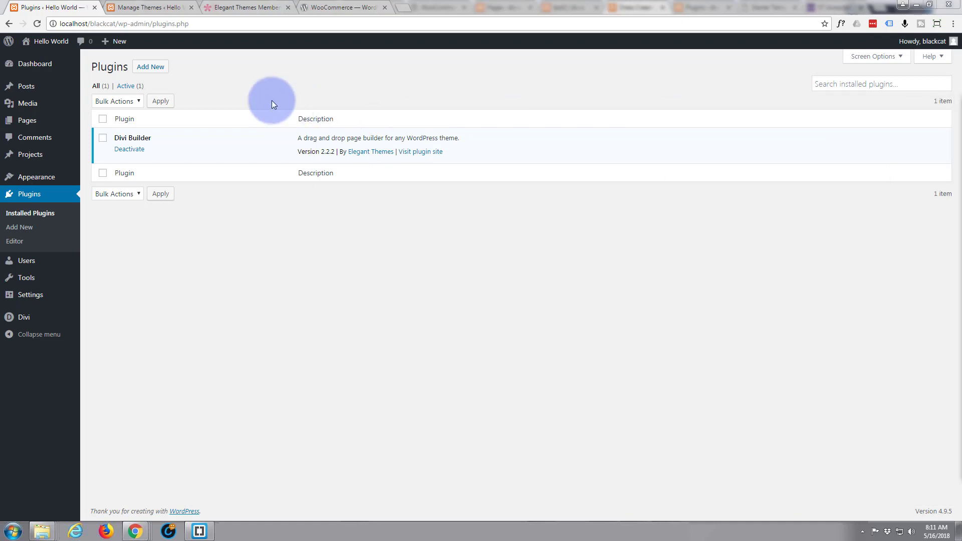
click(152, 67)
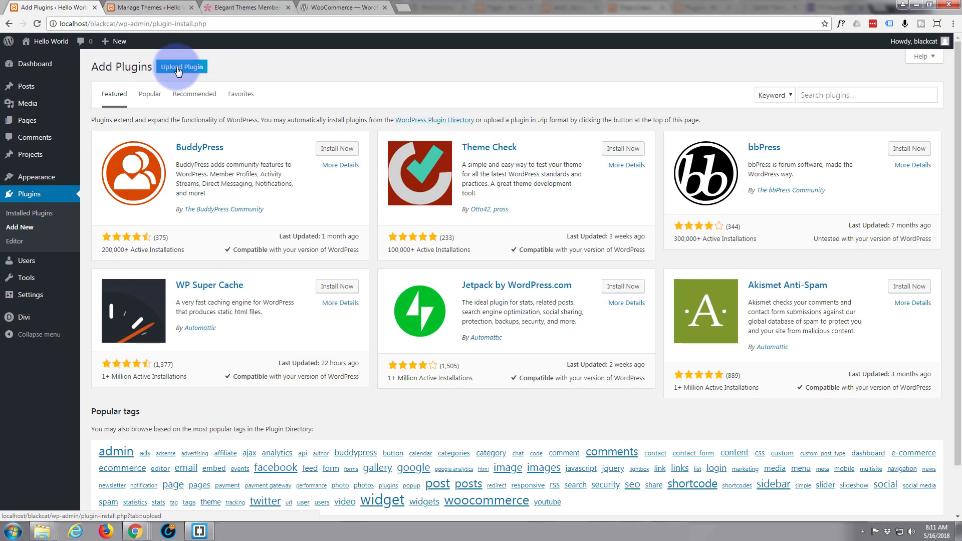
click(177, 70)
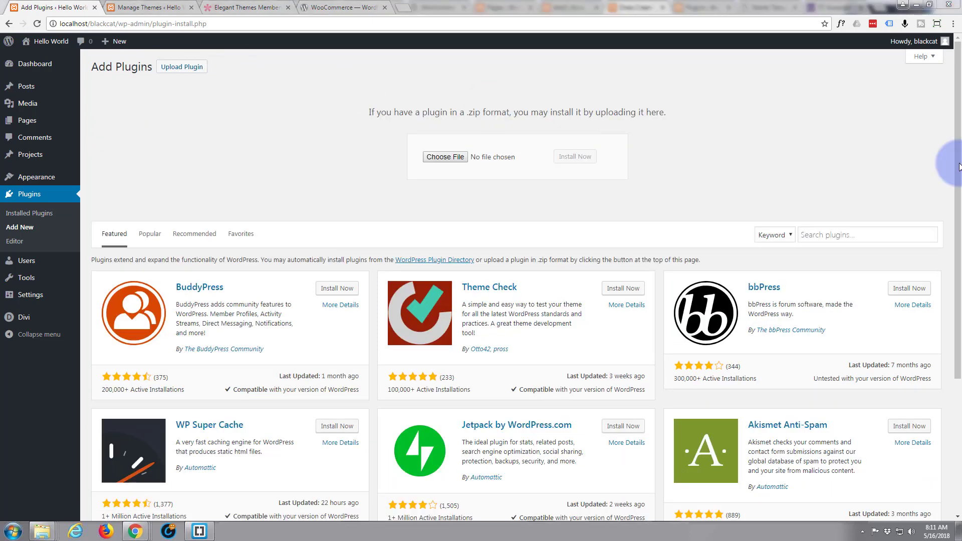
drag(885, 161, 480, 158)
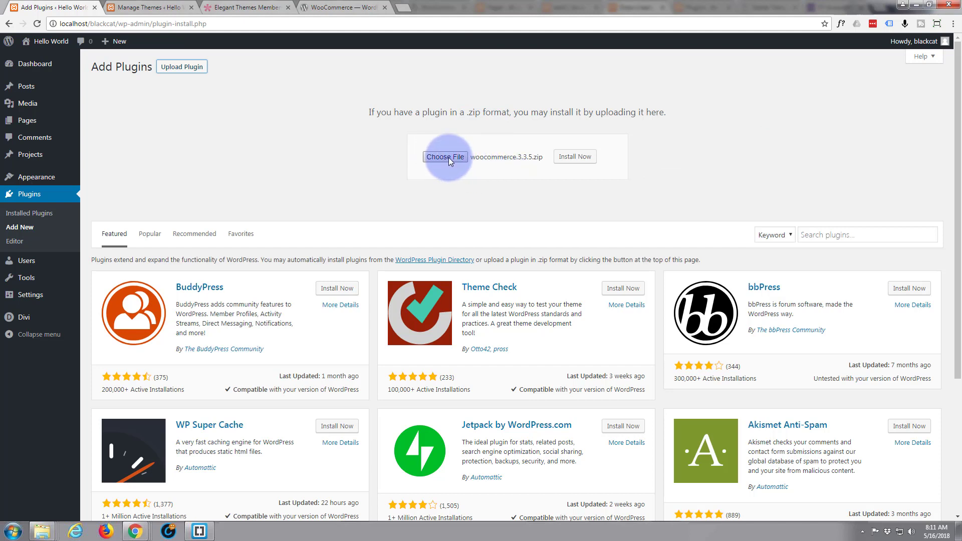
click(574, 157)
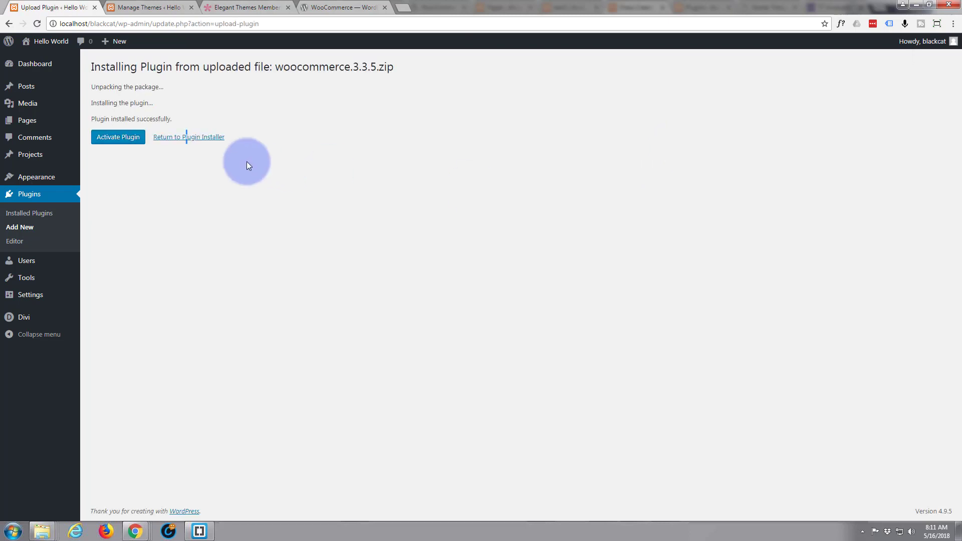
Activate WooCommerce and set the store's country to the United States.
click(109, 138)
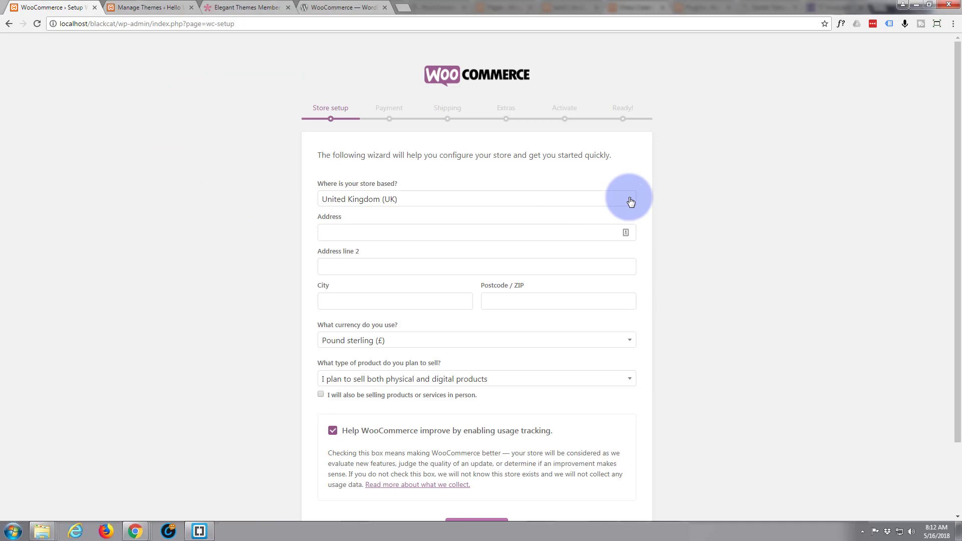
click(631, 202)
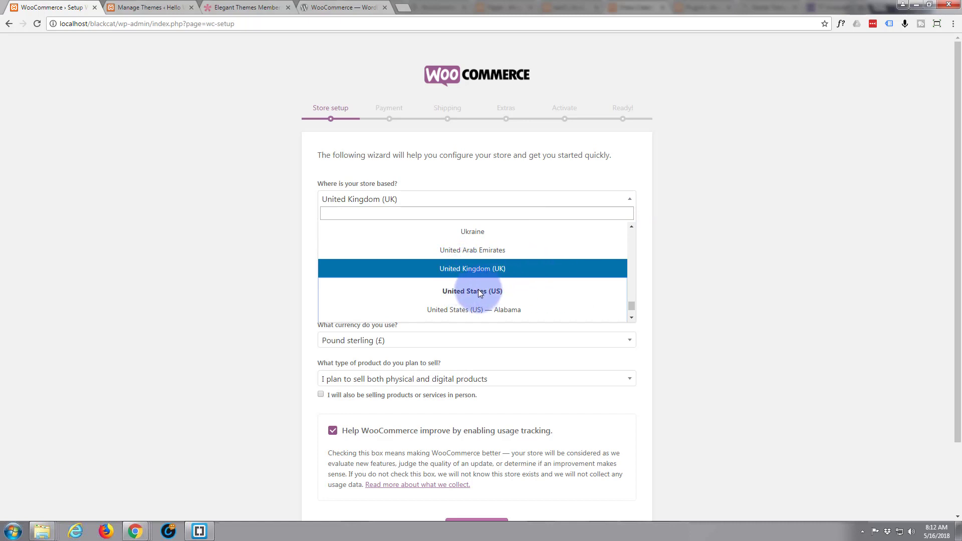
click(471, 316)
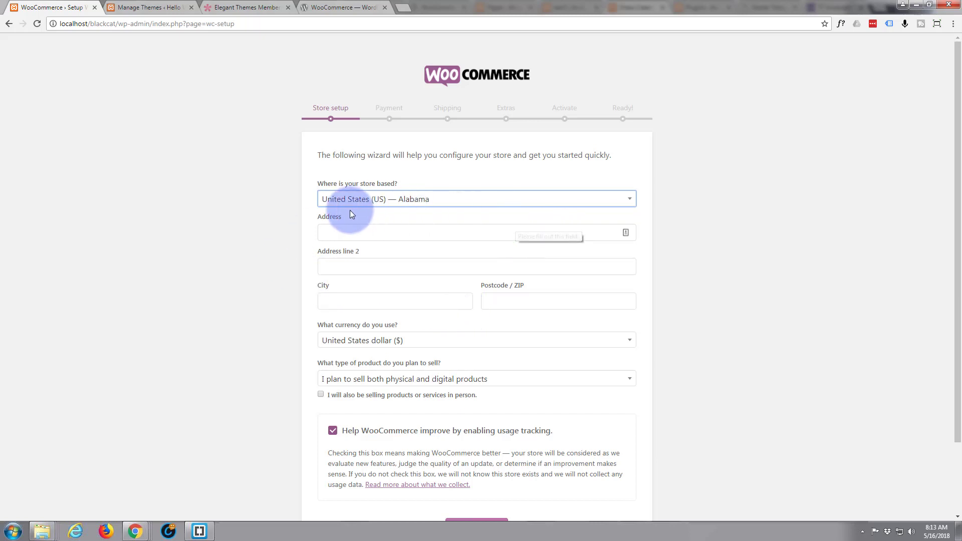
Narrow the store location to United States (US) — Tennessee.
click(629, 201)
scroll(547, 275, down, 7)
scroll(550, 277, down, 7)
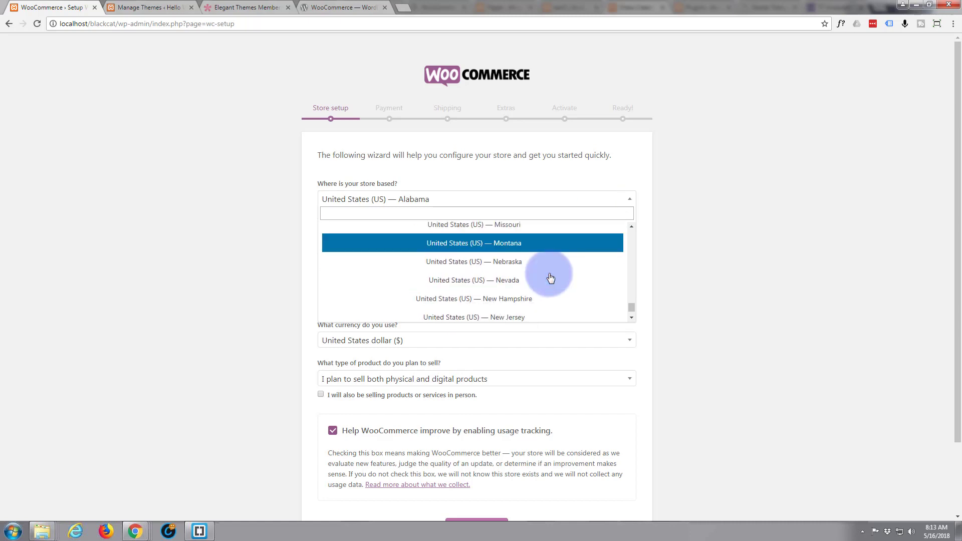
scroll(550, 277, down, 8)
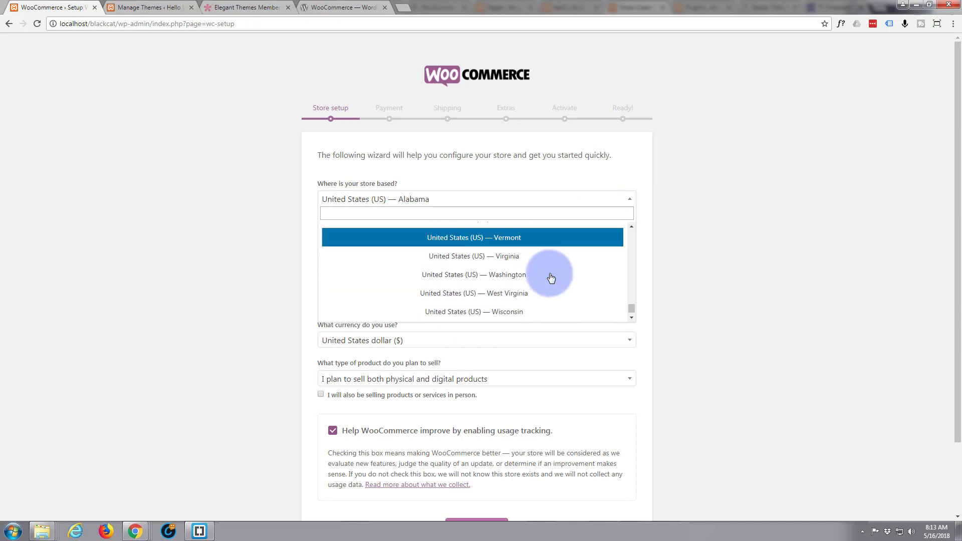
scroll(552, 277, up, 8)
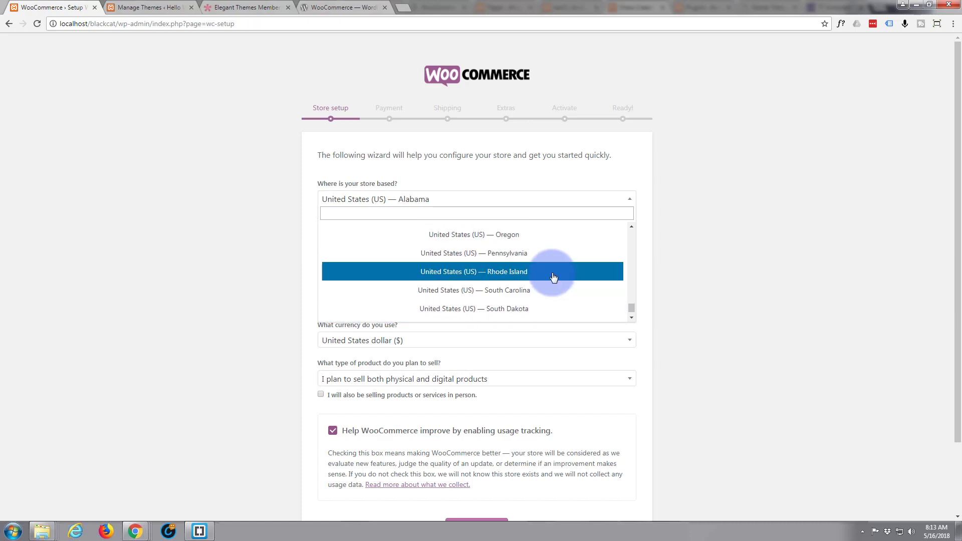
scroll(551, 277, down, 2)
click(541, 277)
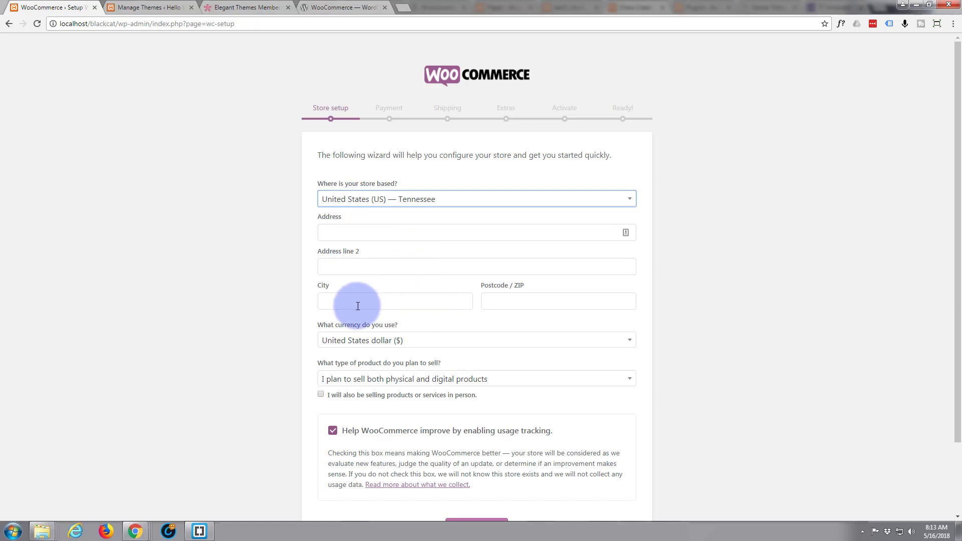
scroll(491, 346, down, 3)
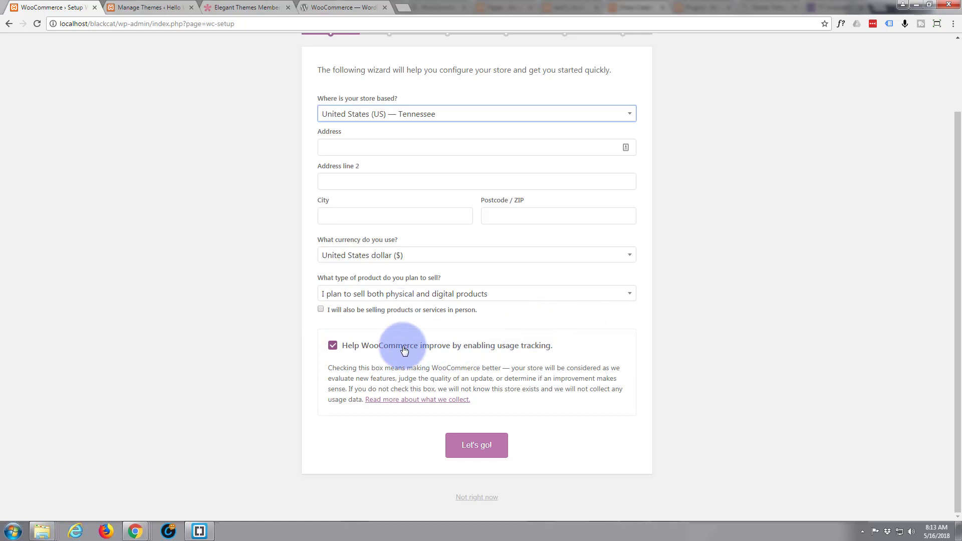
Opt out of usage tracking and enter the street address 123 Rainy St.
click(333, 351)
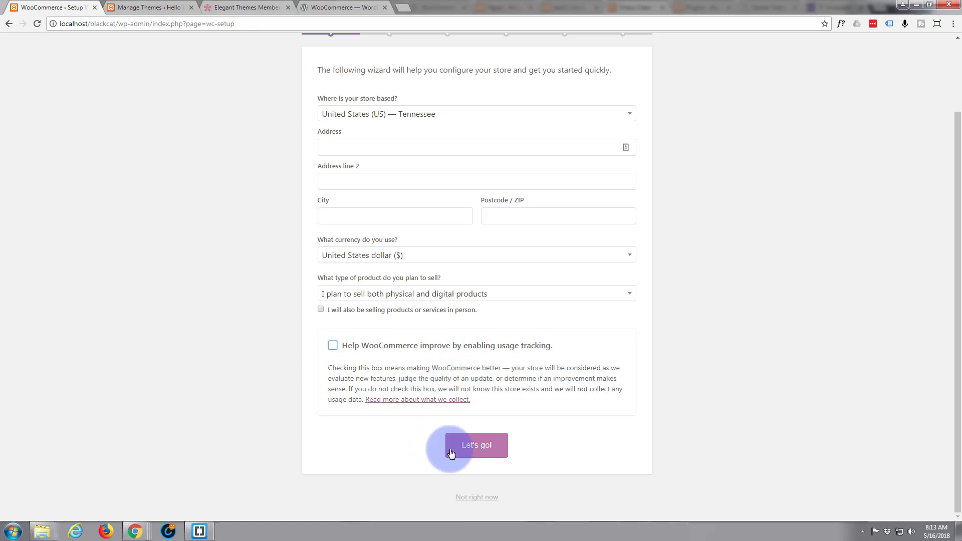
click(476, 451)
text(1)
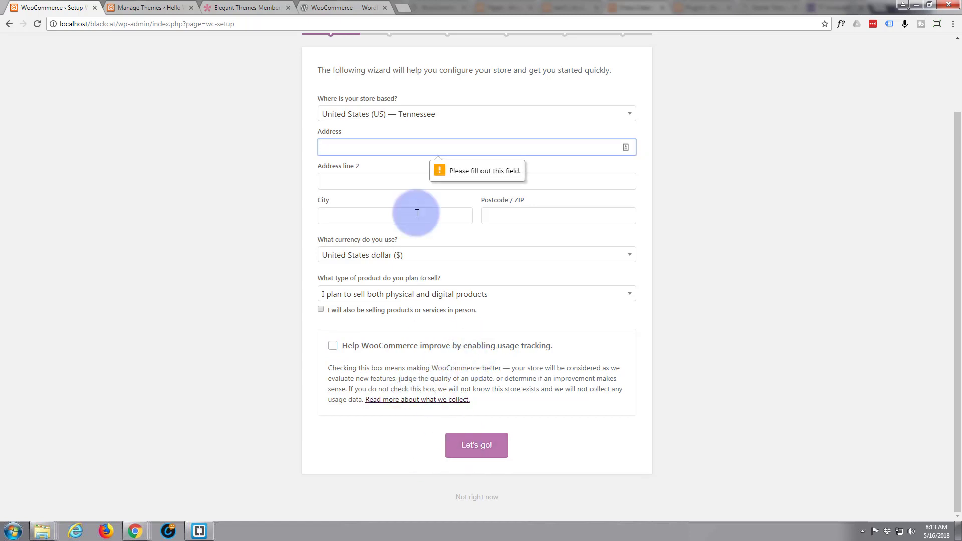
text(23 )
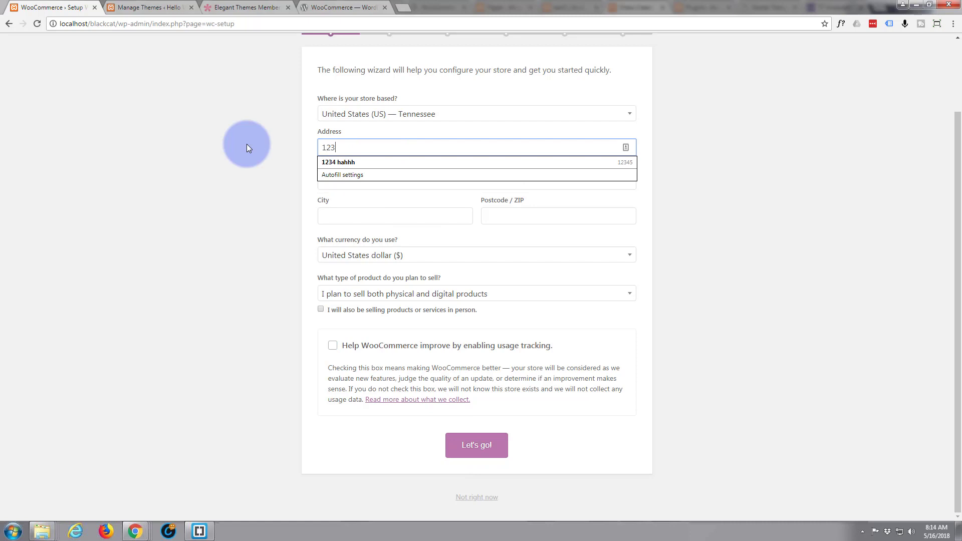
text(Ra)
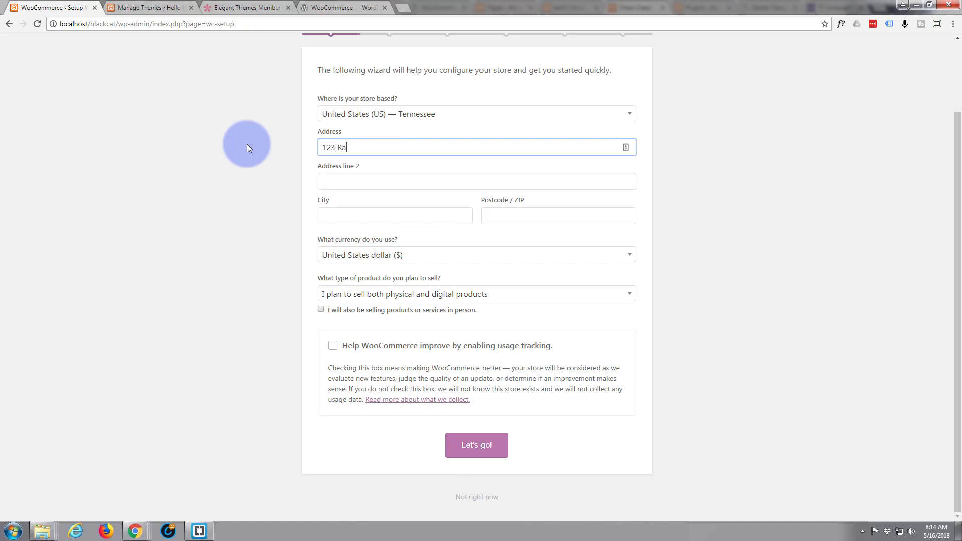
text(iny St)
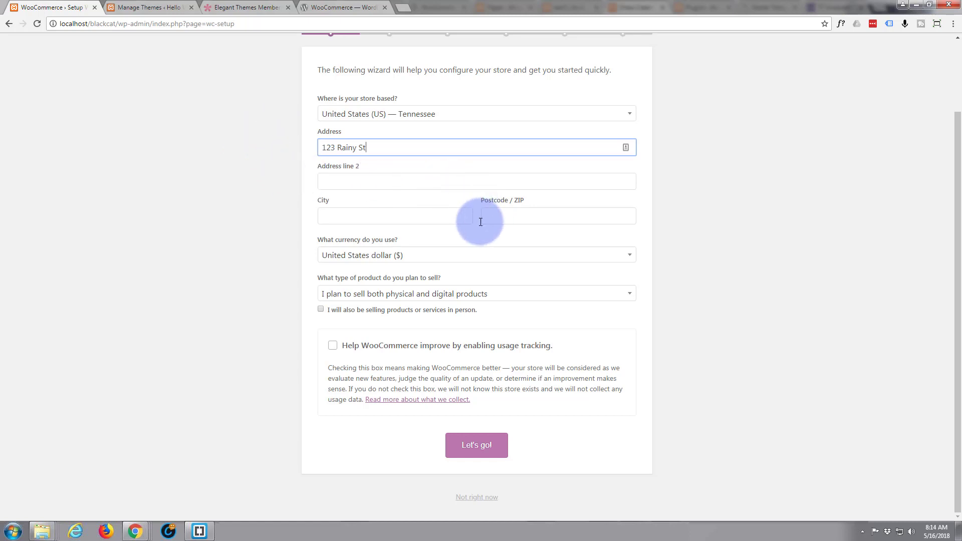
Fill in the city and postcode 56781, then submit the store details.
click(331, 212)
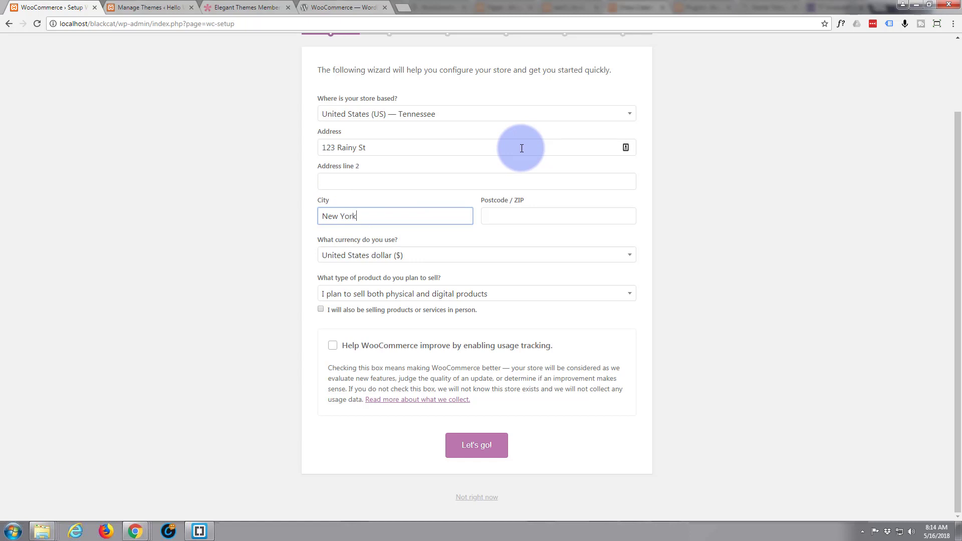
click(498, 216)
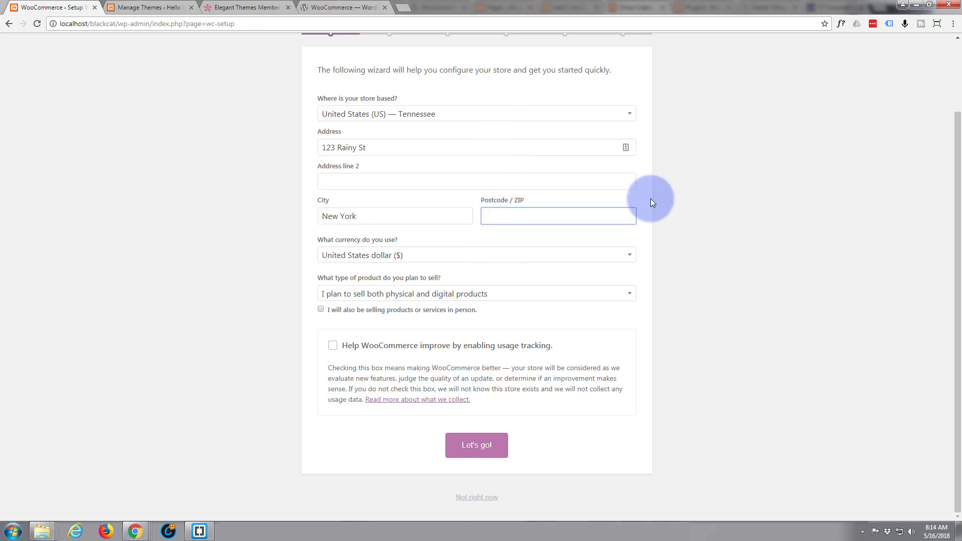
text(56781)
click(462, 238)
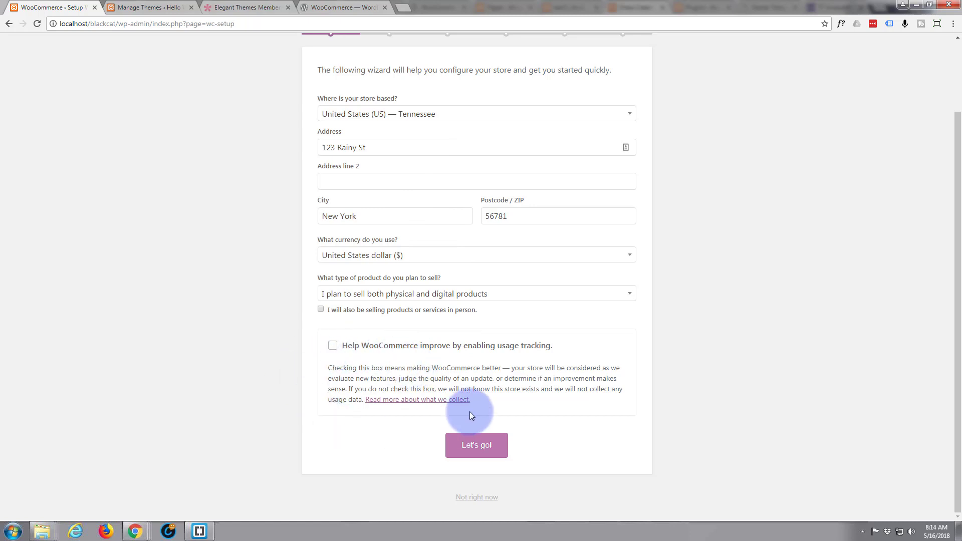
click(476, 451)
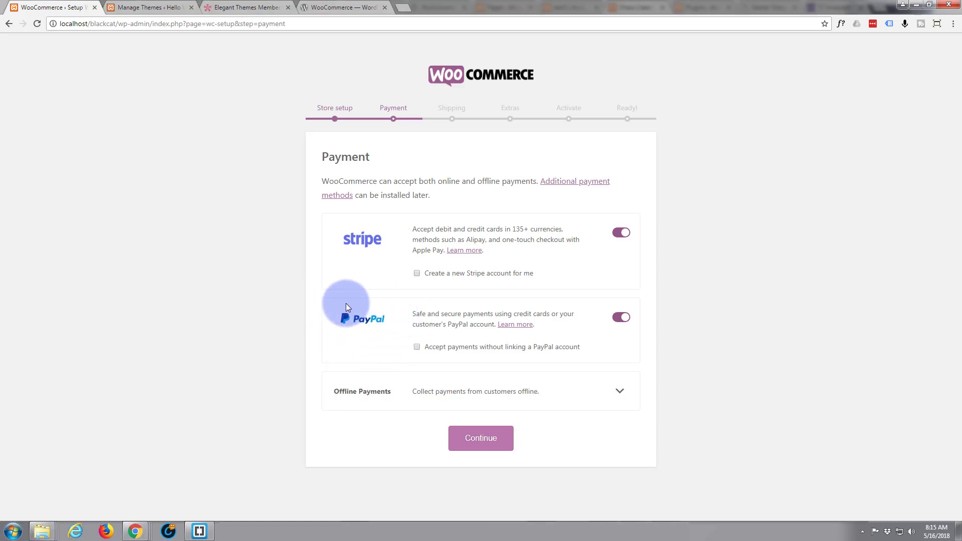
Switch off Stripe, keep PayPal enabled, and continue to the Shipping step.
click(621, 317)
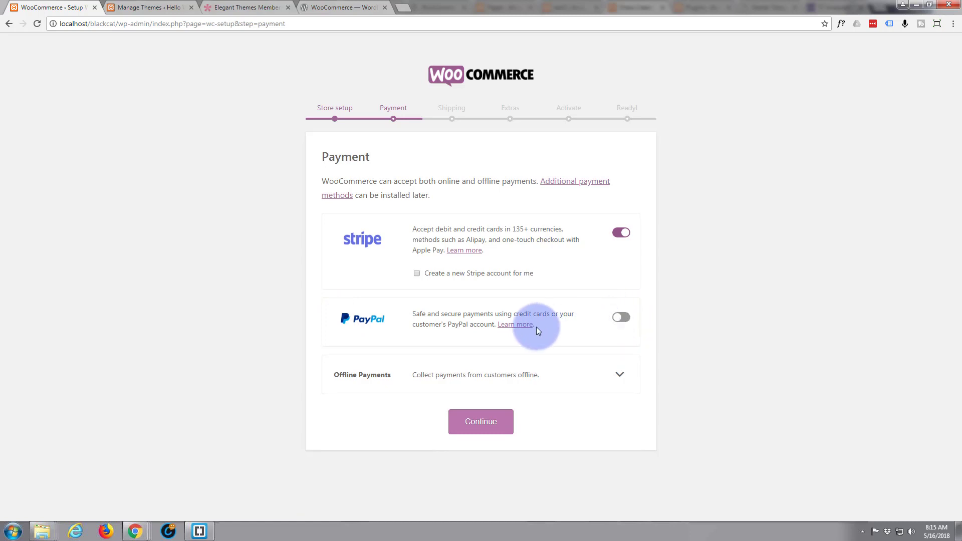
click(621, 317)
click(621, 233)
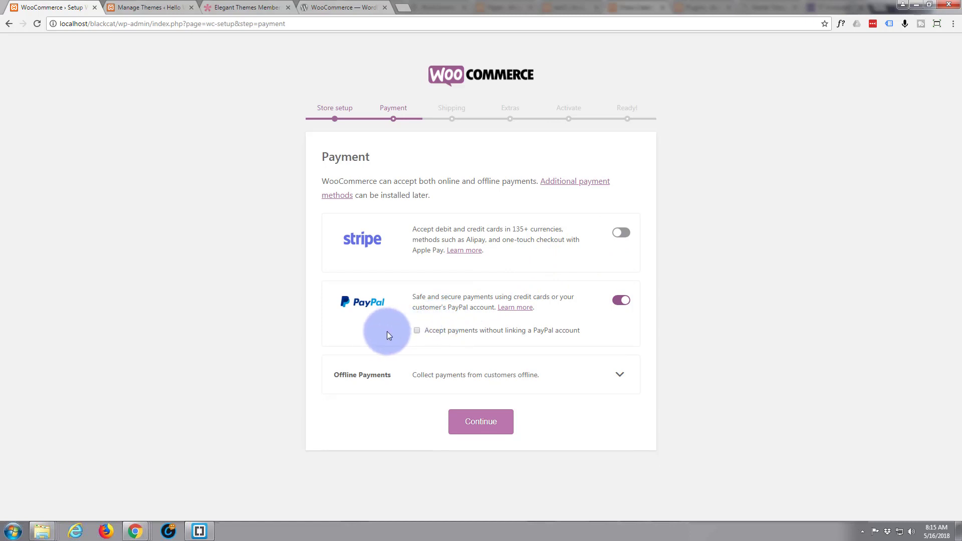
click(480, 430)
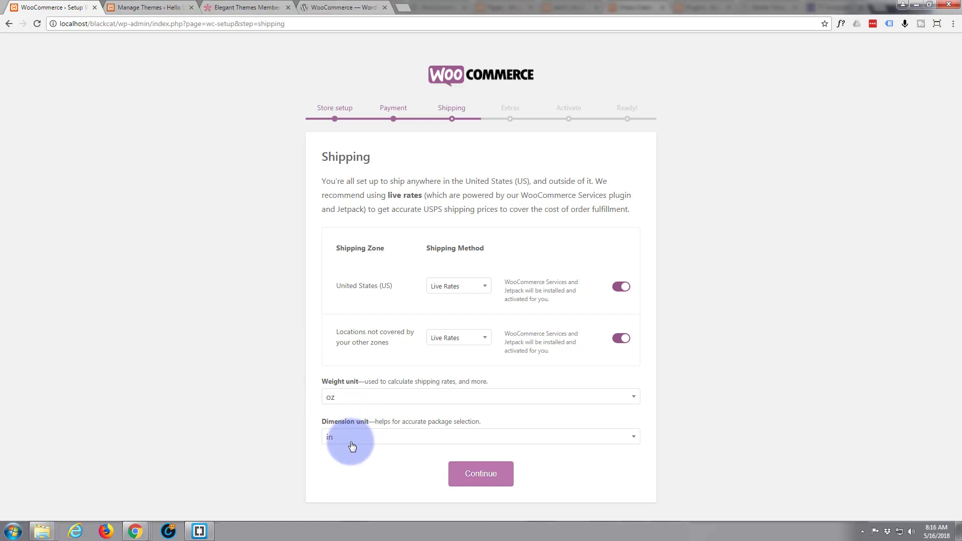
Accept the Live Rates shipping defaults and continue past Extras with Automated Taxes off.
click(477, 476)
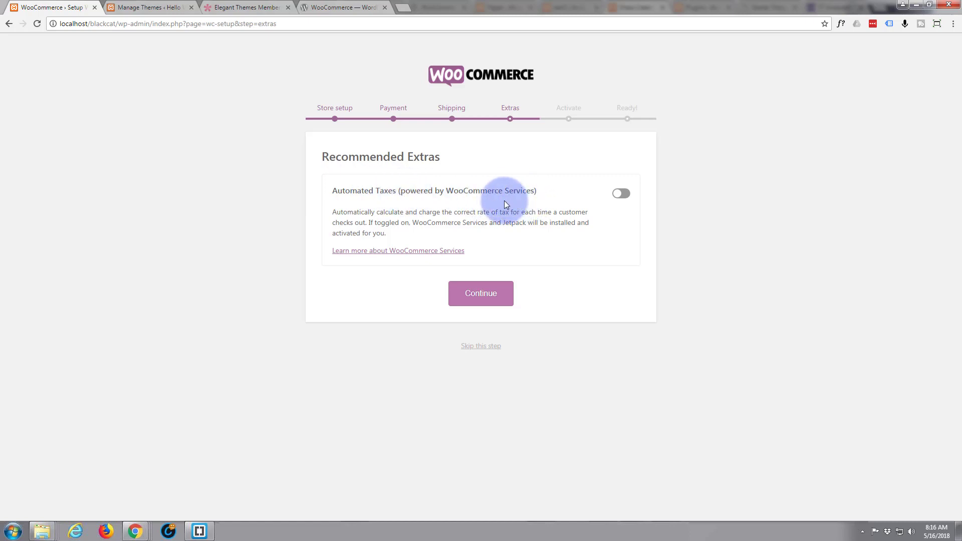
click(480, 298)
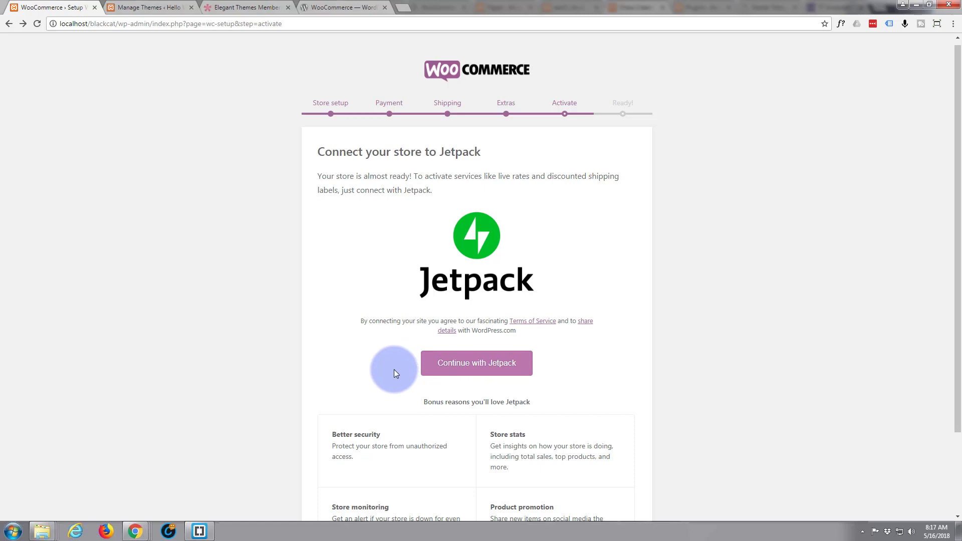
Skip the Jetpack connection to reach the 'You're ready to start selling!' page.
scroll(386, 373, down, 2)
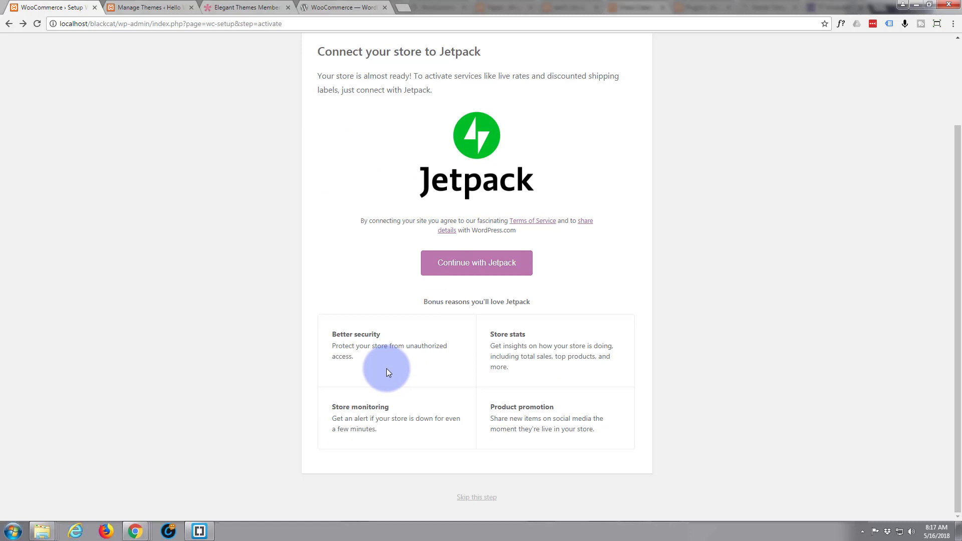
click(475, 497)
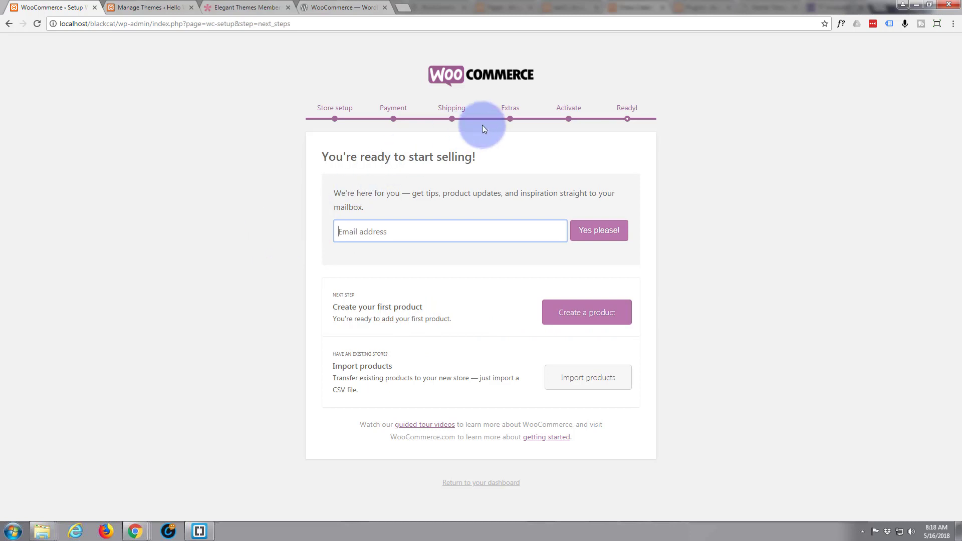
Return from the setup wizard to the WordPress dashboard.
click(497, 484)
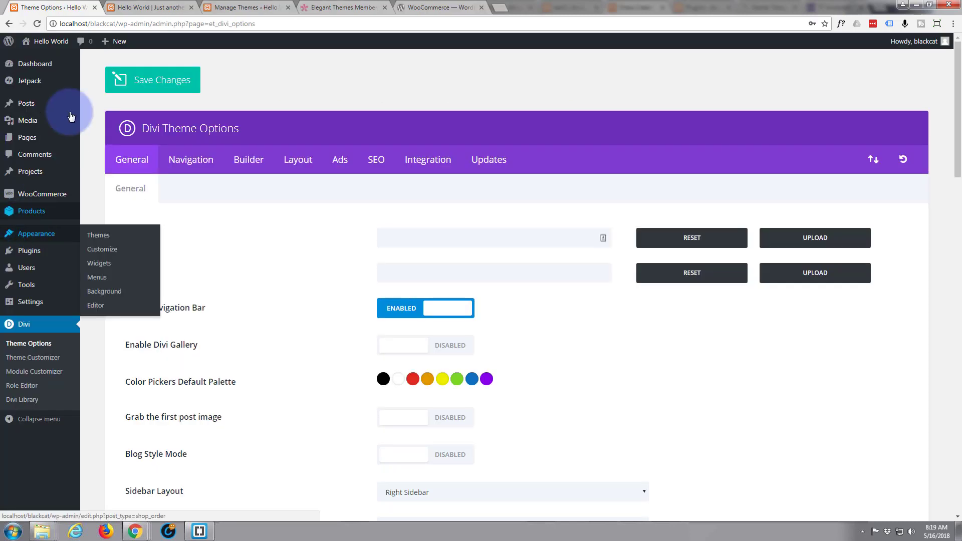
mouse_move(36, 198)
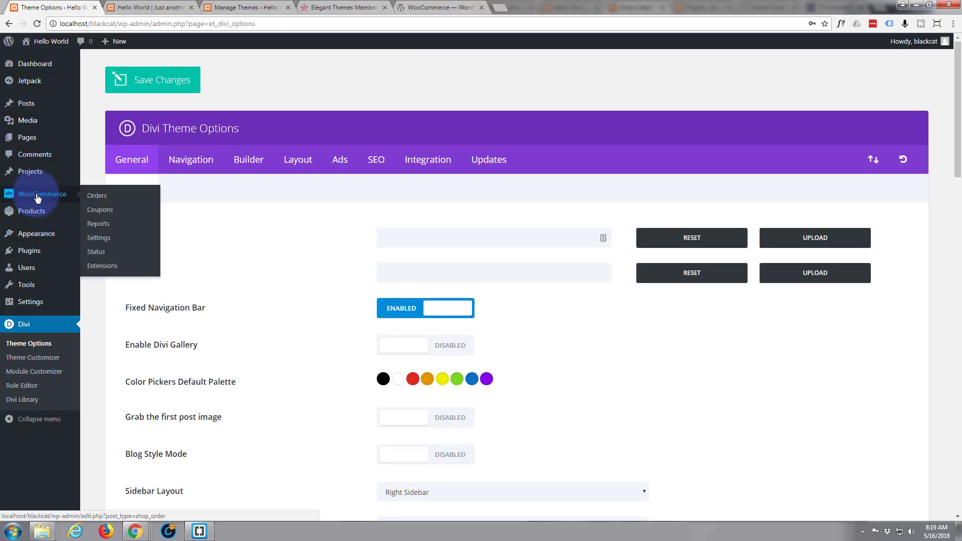
mouse_move(36, 217)
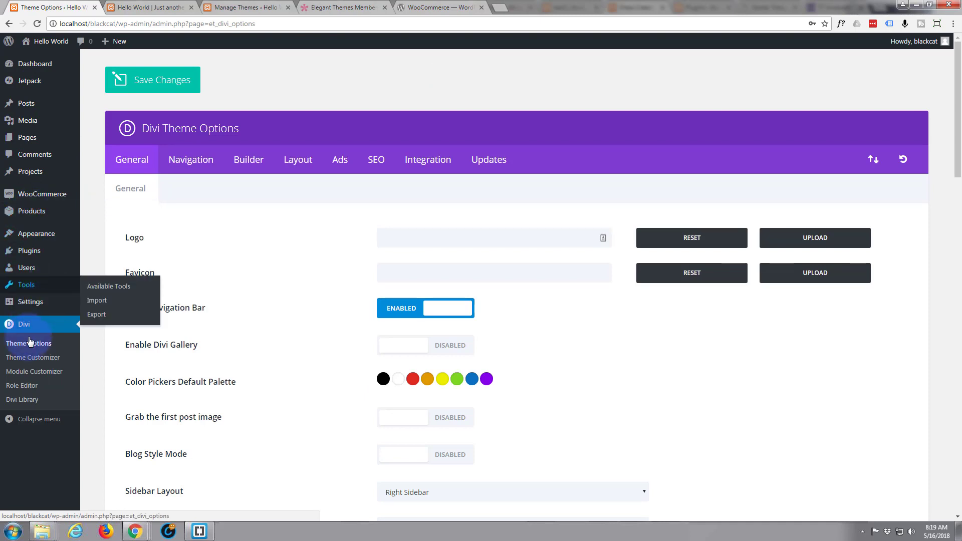
Open the Installed Plugins list from the admin sidebar.
click(31, 254)
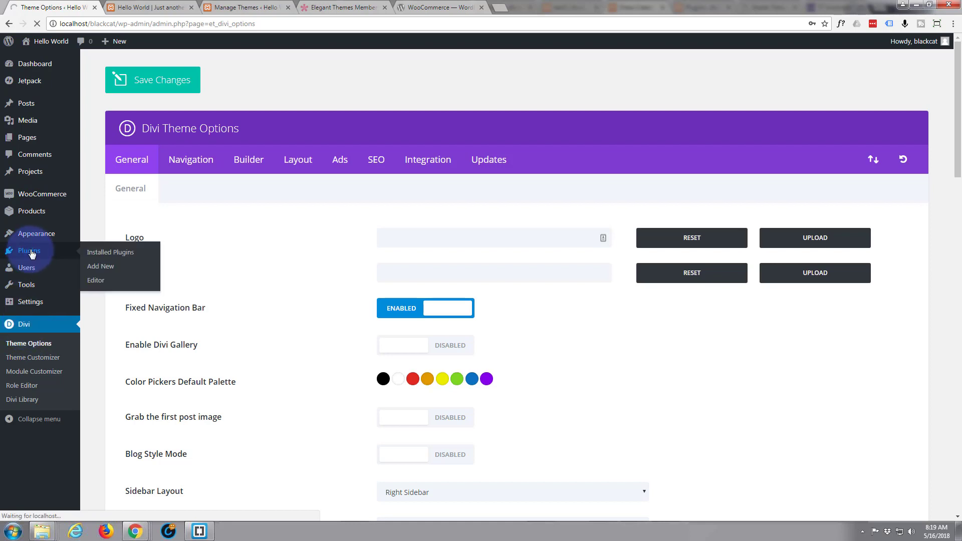